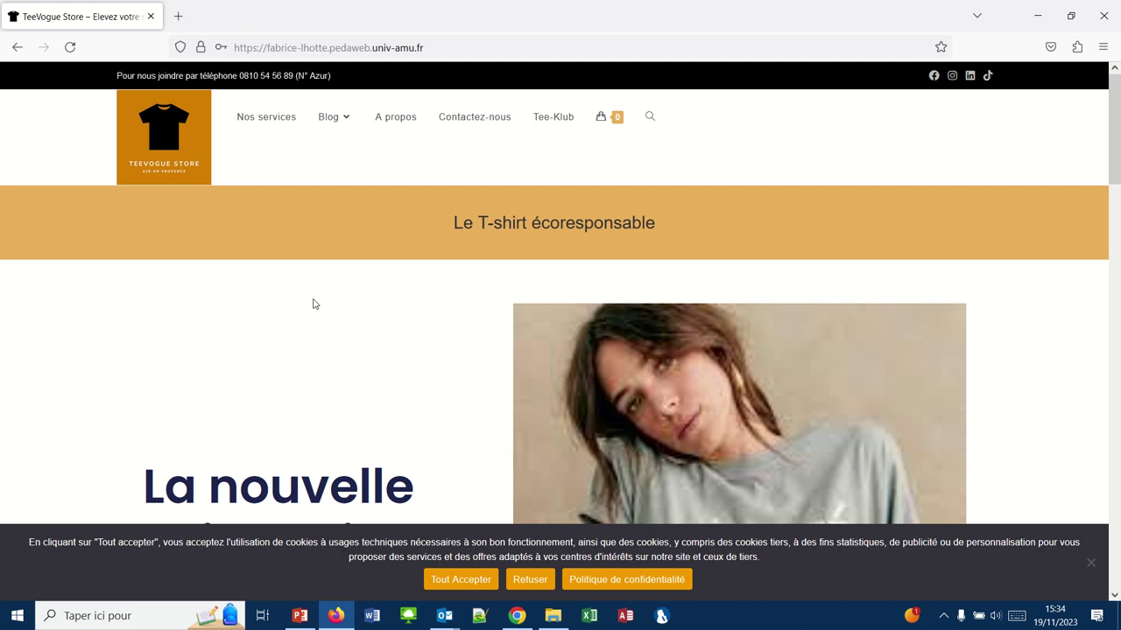
# Step: Go to the shop from the empty cart, open the quick view of the round-neck organic cotton T-shirt, and accept all cookies
pyautogui.moveTo(601, 118)
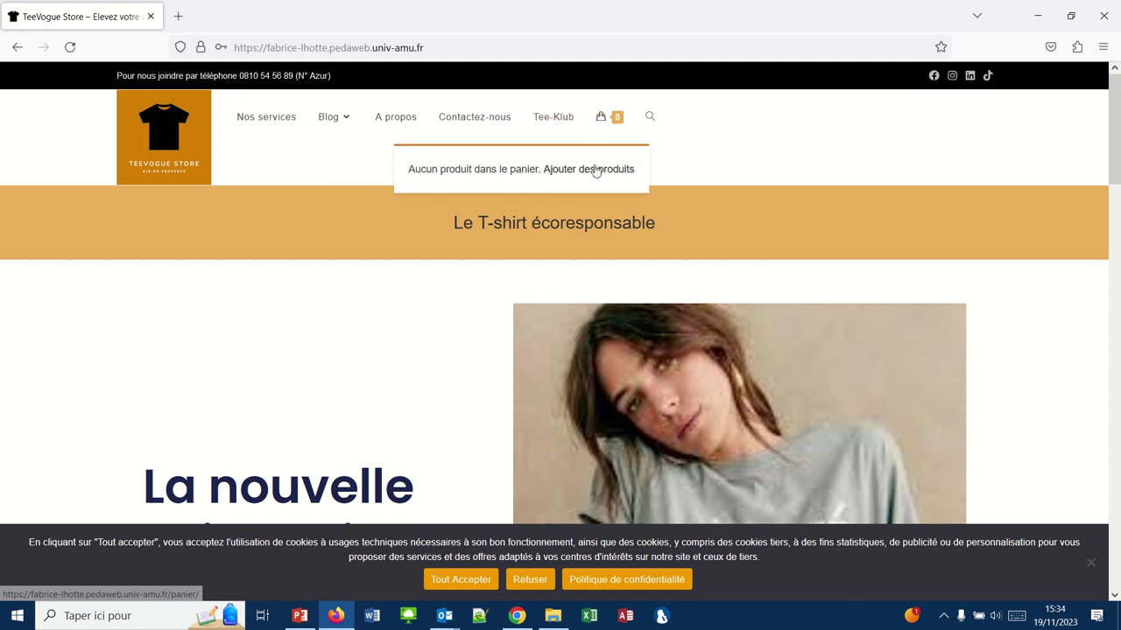
pyautogui.click(594, 170)
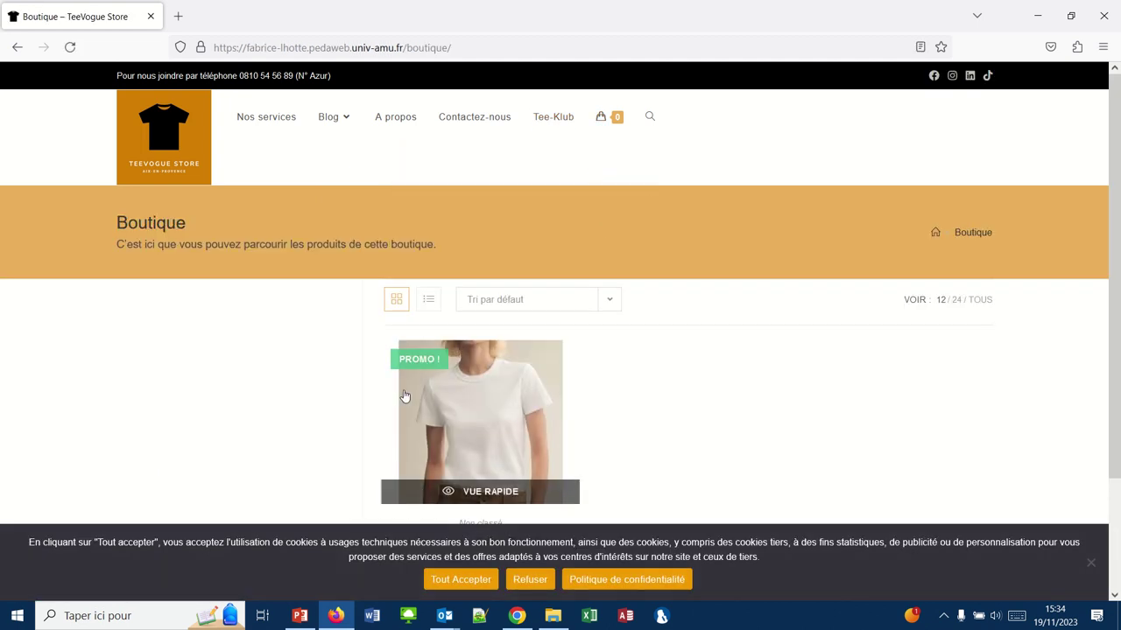
pyautogui.moveTo(425, 487)
pyautogui.click(486, 492)
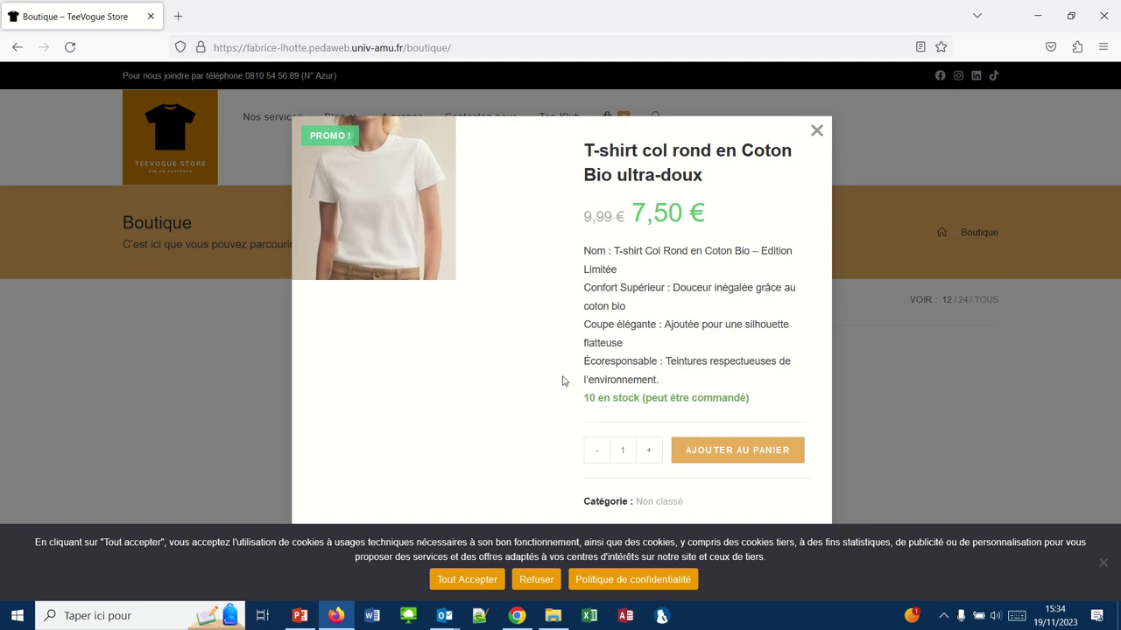
pyautogui.click(470, 574)
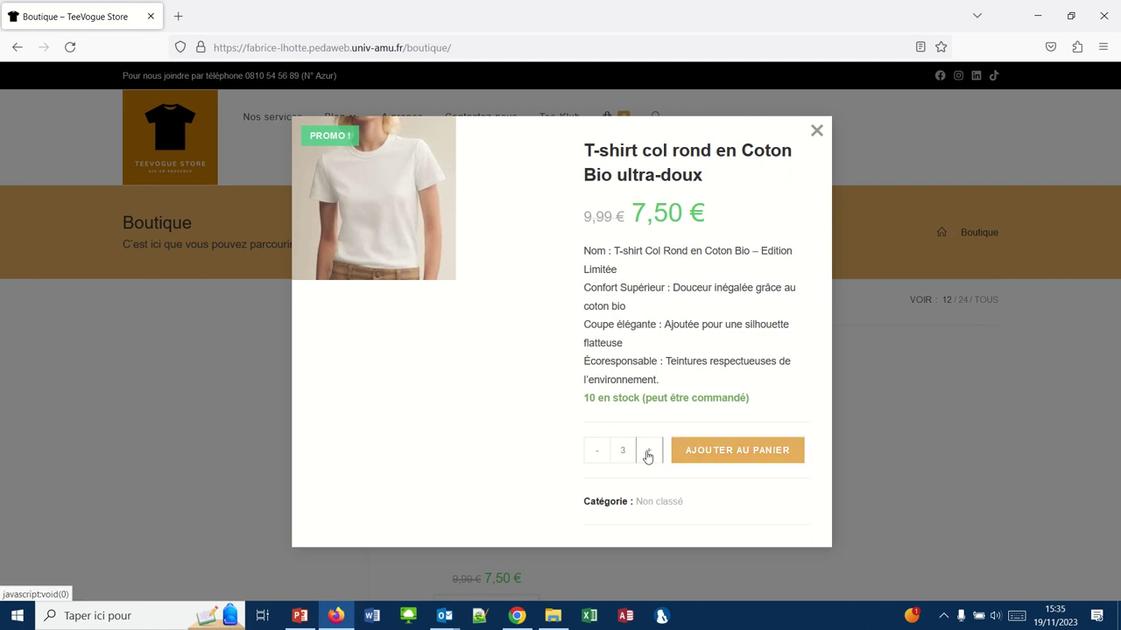
# Step: Add 5 units of the round-neck T-shirt to the cart and view the cart
pyautogui.click(648, 453)
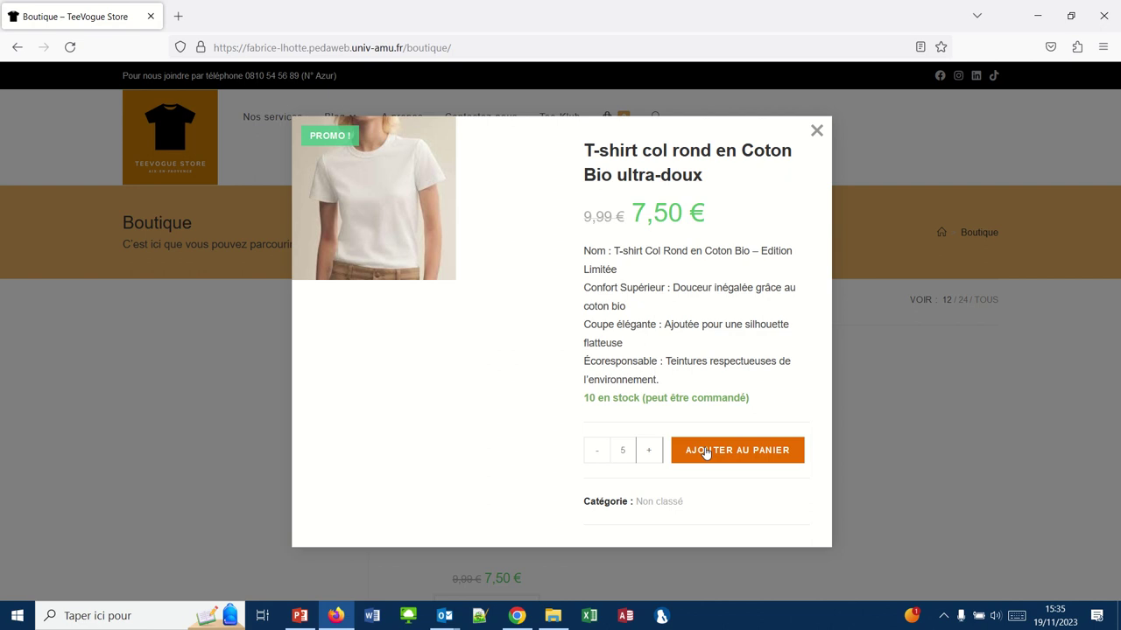
pyautogui.click(706, 453)
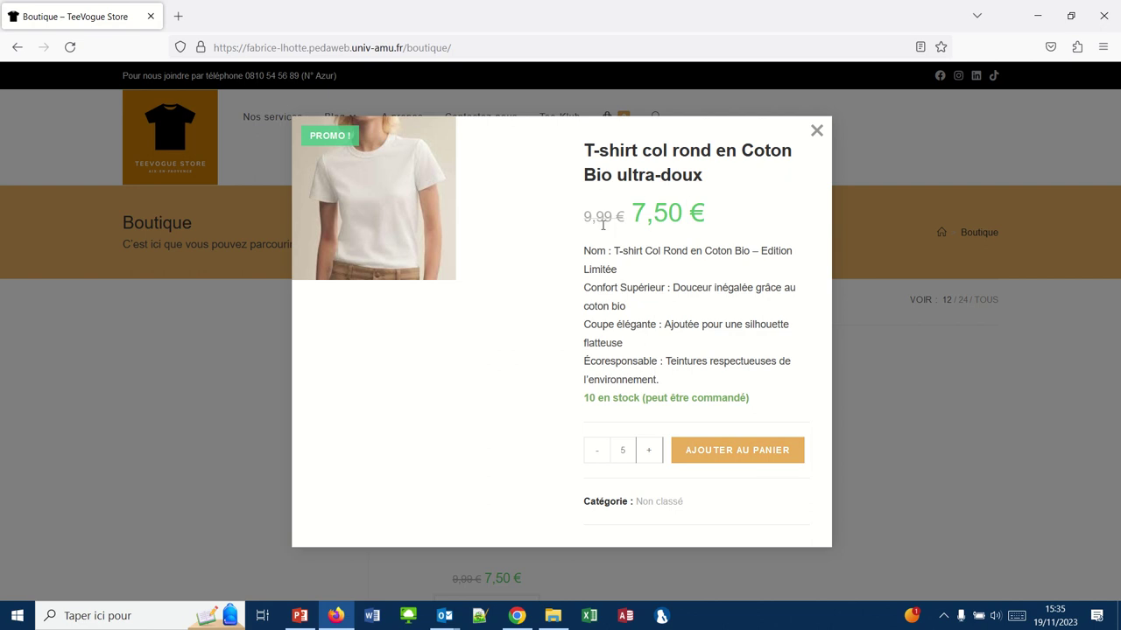
pyautogui.click(732, 454)
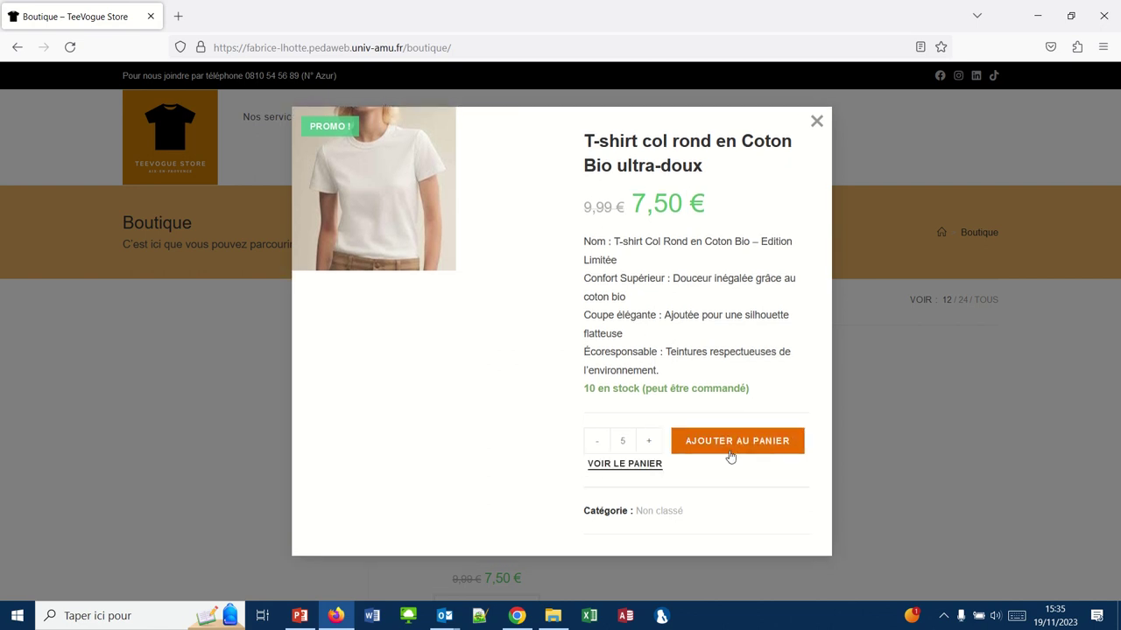
pyautogui.click(632, 469)
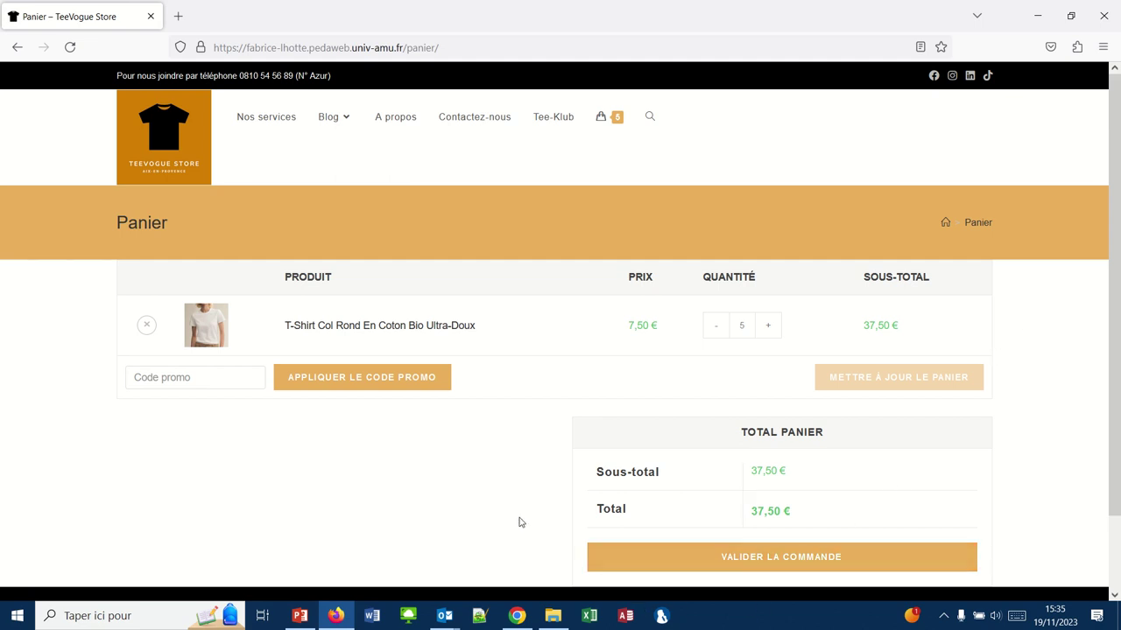
# Step: Switch to the store's WordPress admin in Chrome, open the list of all products, and dismiss the shop setup banner
pyautogui.click(516, 616)
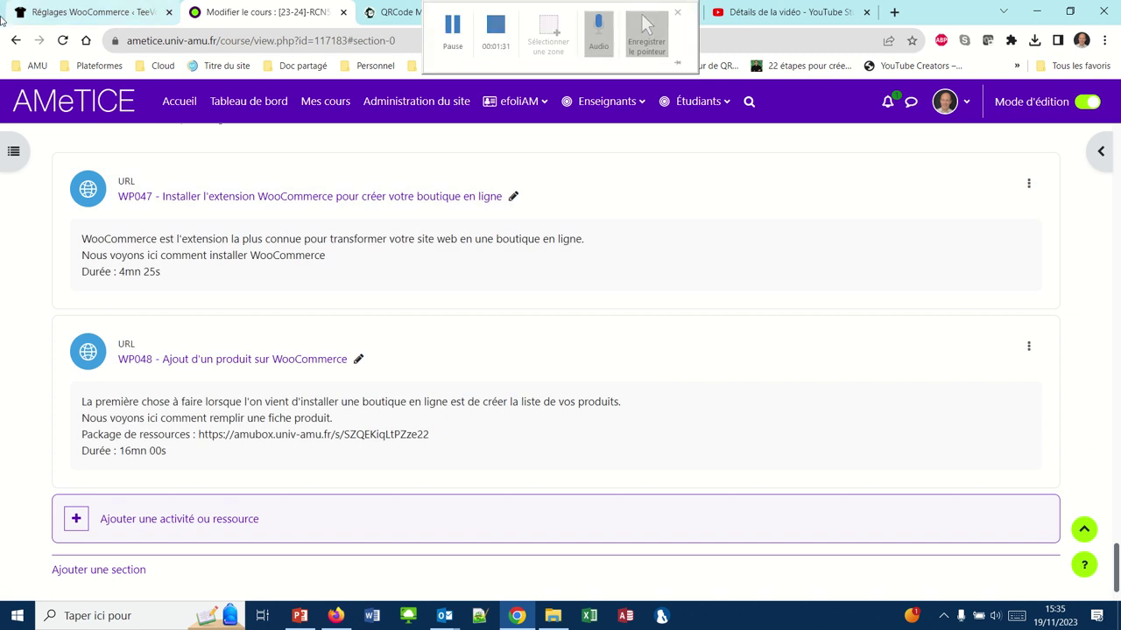
pyautogui.click(34, 13)
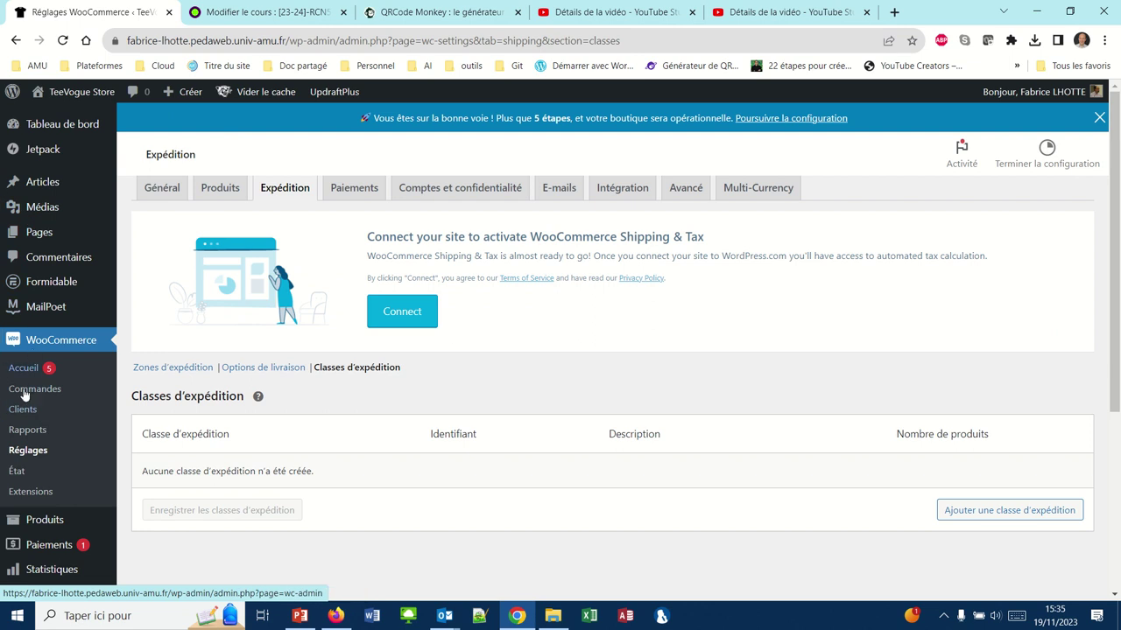
pyautogui.click(35, 523)
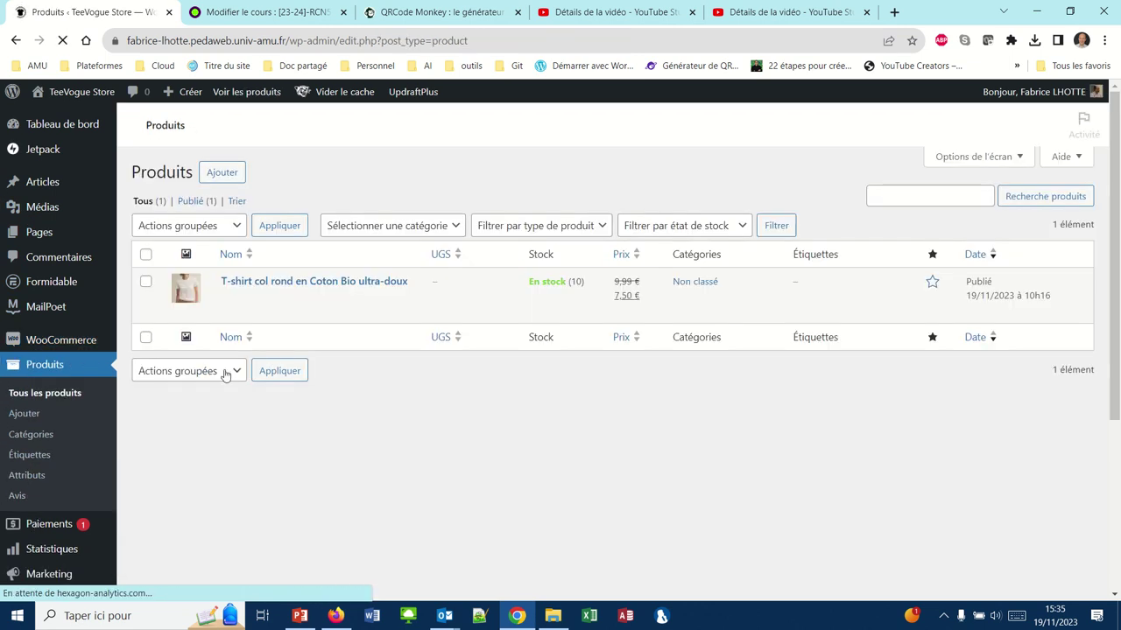
pyautogui.moveTo(217, 482)
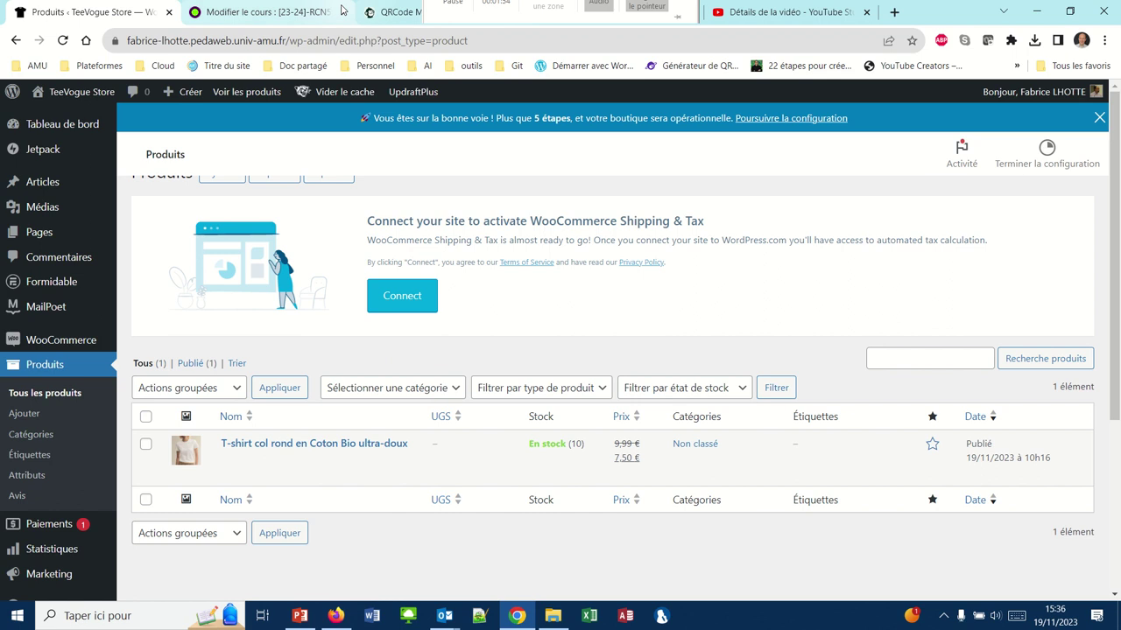
pyautogui.moveTo(457, 21)
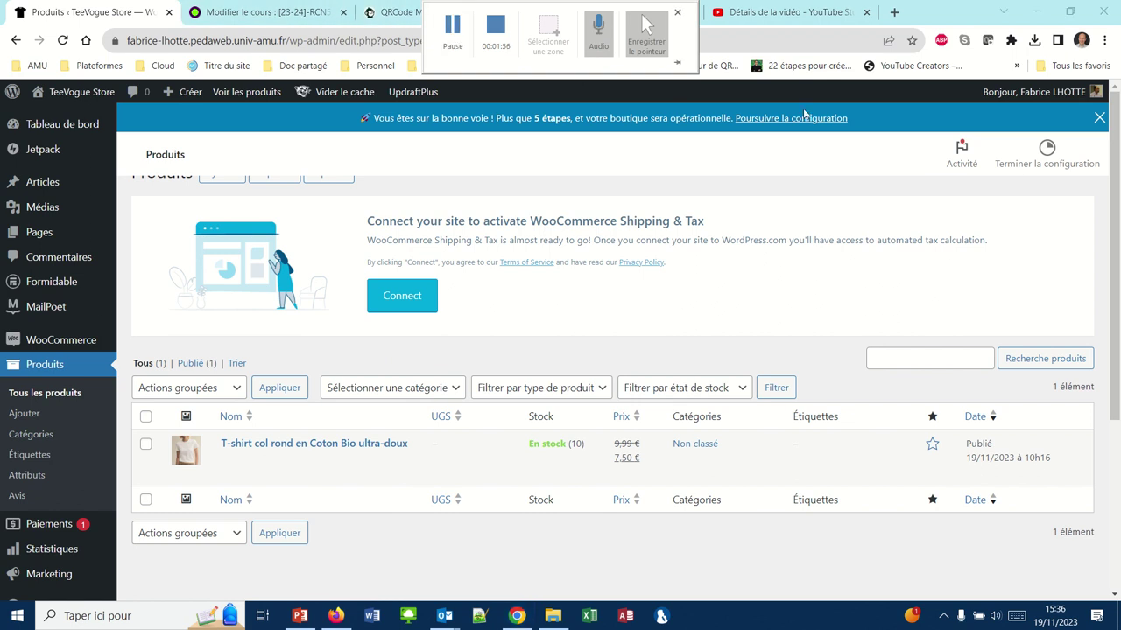
pyautogui.click(1097, 120)
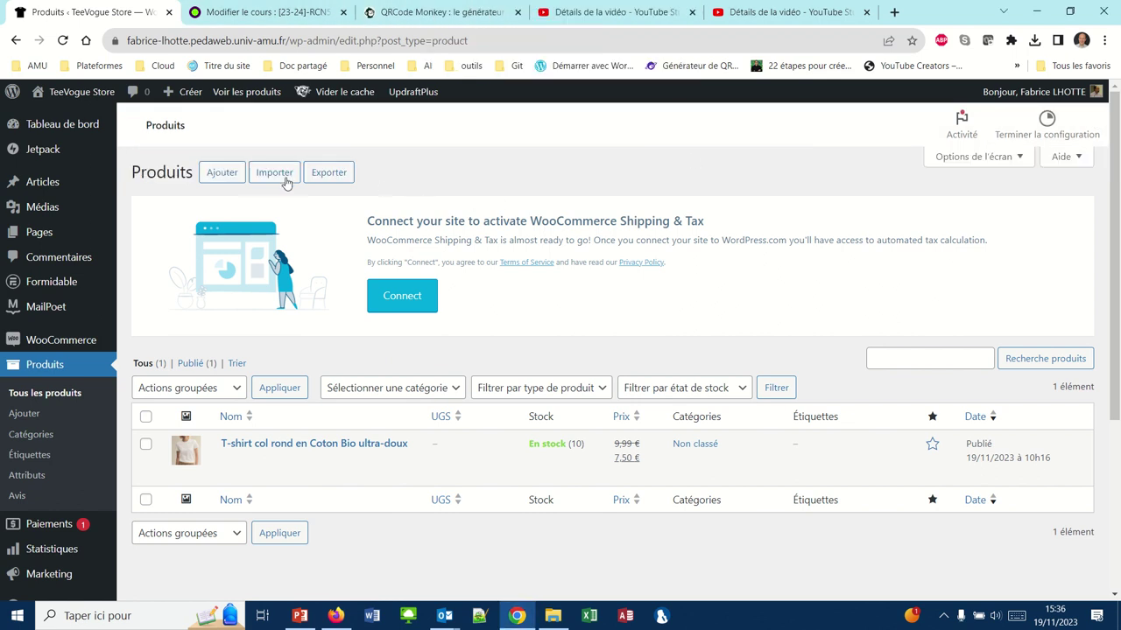
# Step: Add a new product titled "Levi's 501 skinny WellThread"
pyautogui.click(226, 173)
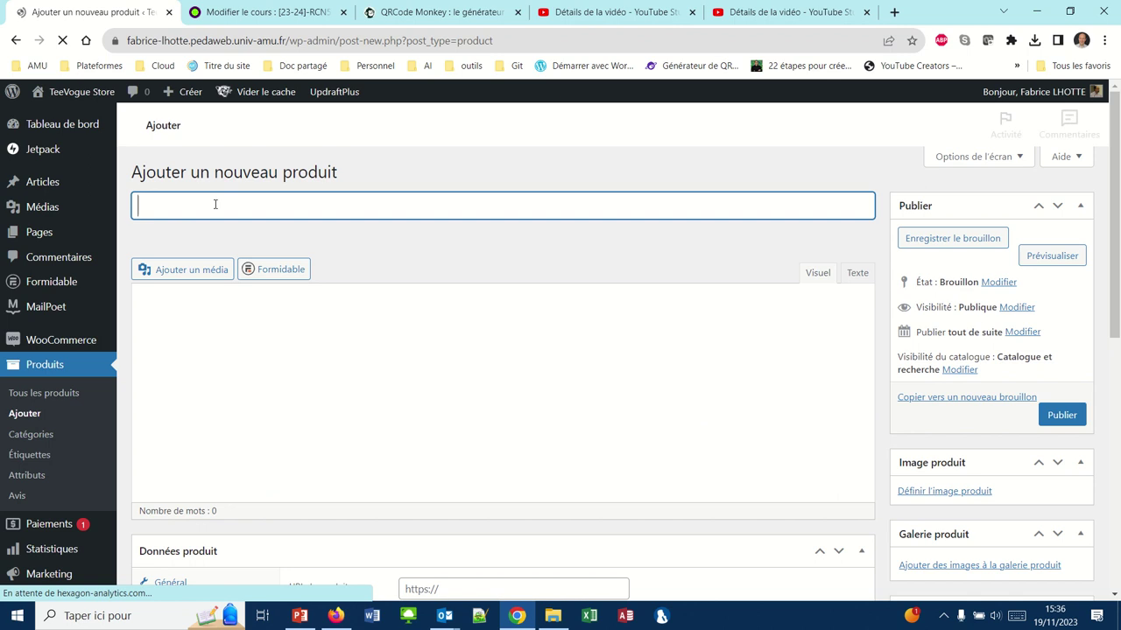
pyautogui.write("Levi's")
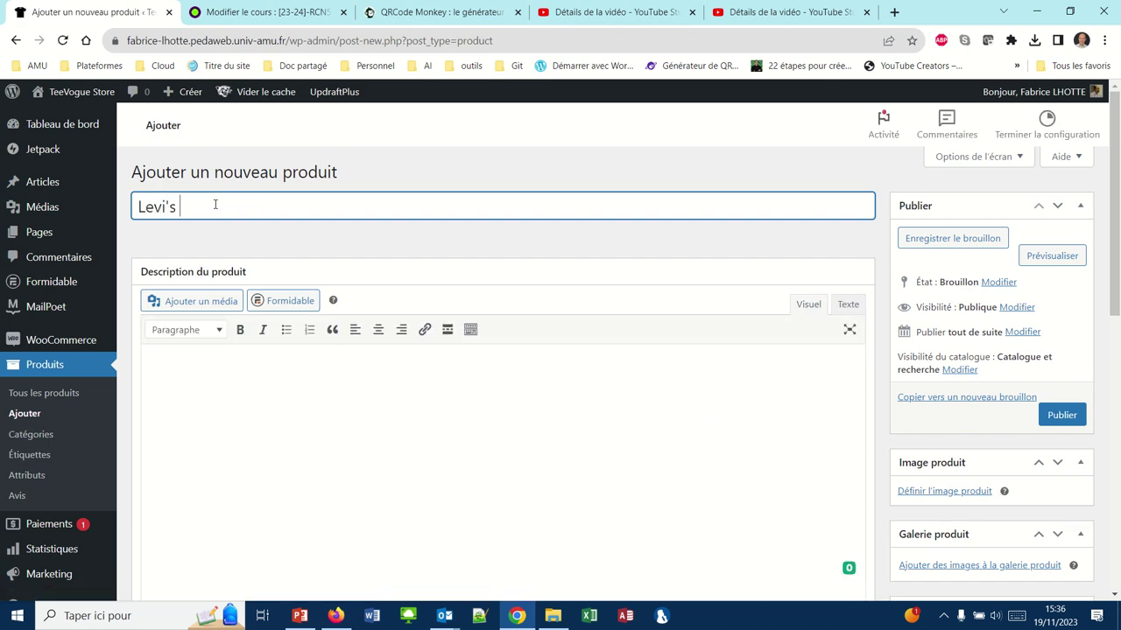
pyautogui.write(' "501')
pyautogui.write('skinny wellthr')
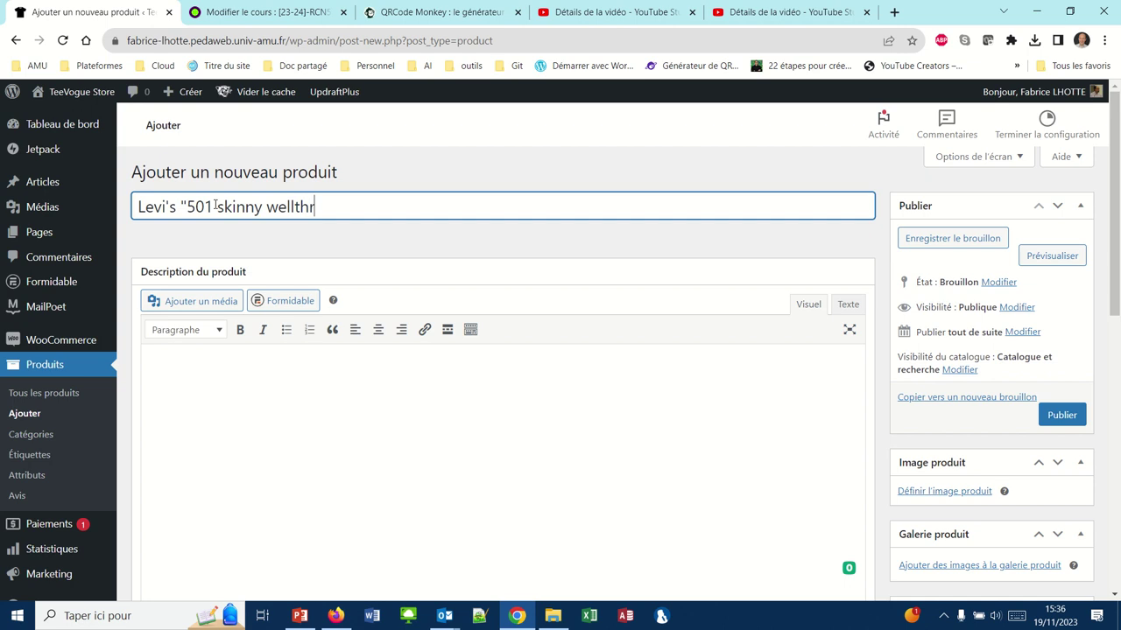
pyautogui.write('ea')
pyautogui.press('BackSpace')
pyautogui.write('W')
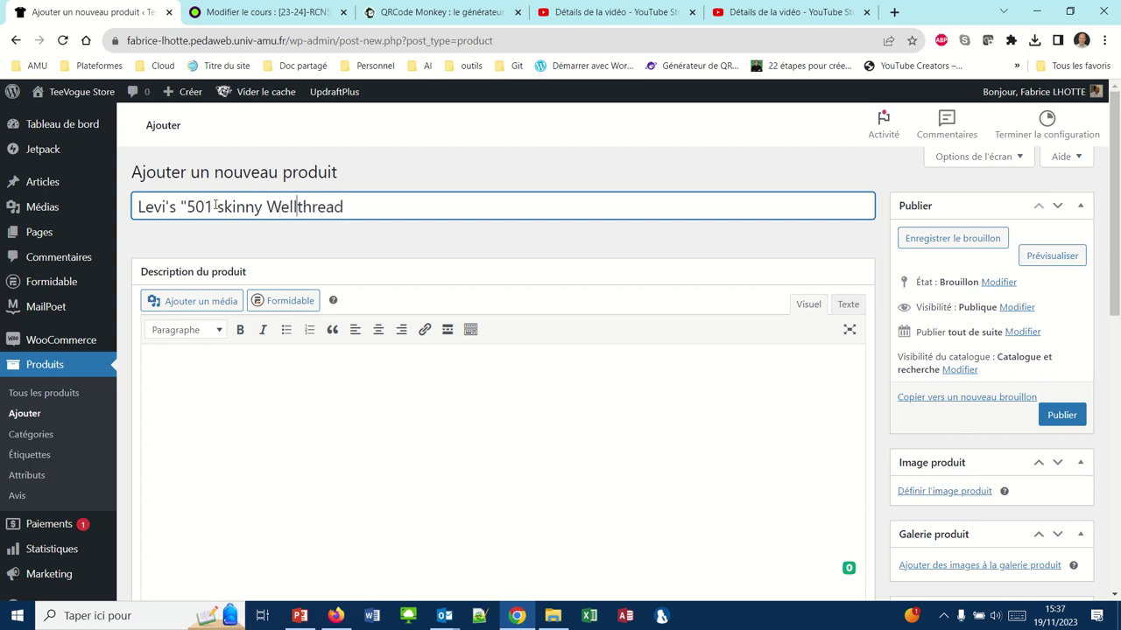
pyautogui.press('Delete')
pyautogui.write('T')
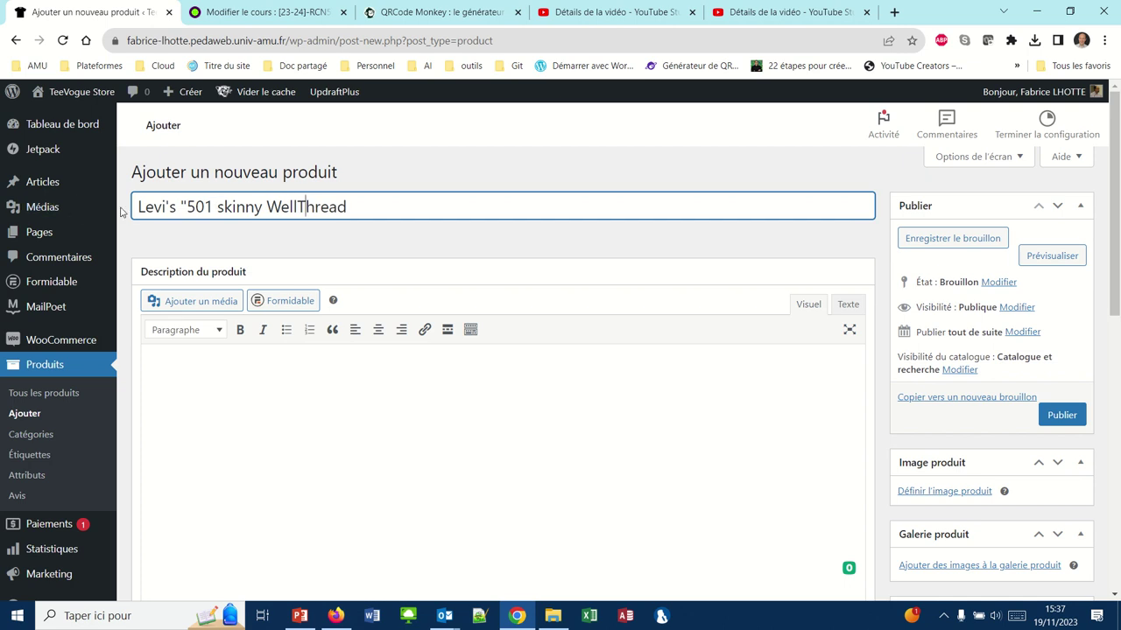
pyautogui.click(162, 386)
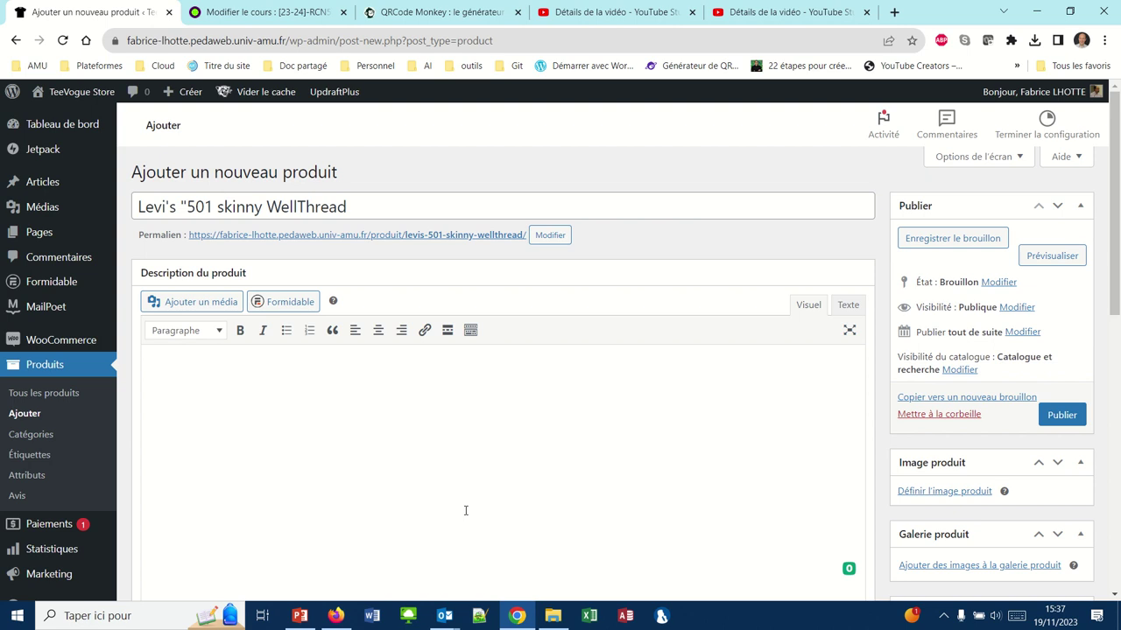
pyautogui.click(403, 463)
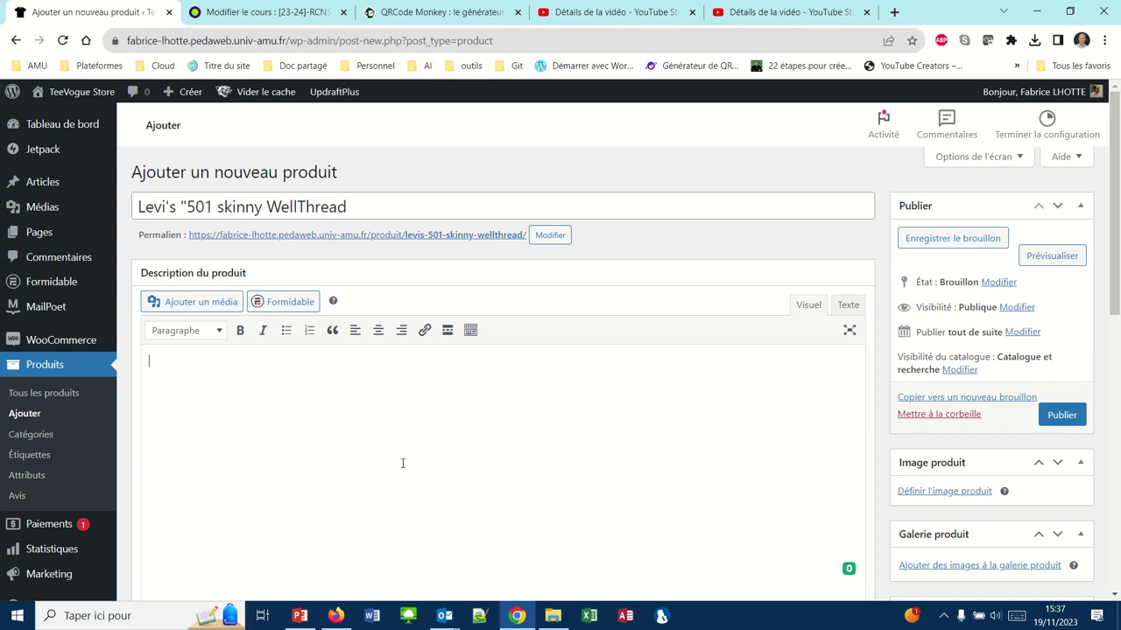
pyautogui.click(187, 206)
pyautogui.press('BackSpace')
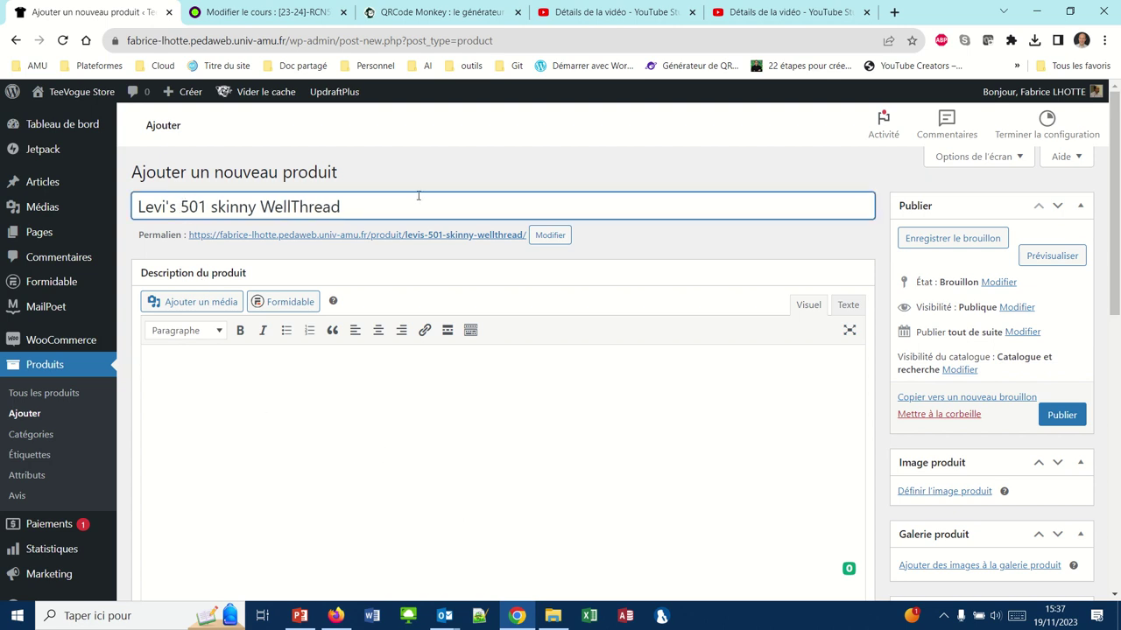
# Step: Switch to File Explorer and open "produit2-Levis501 Skinny WellThread.docx" from the "RCN5-Package ressrources" folder
pyautogui.click(267, 370)
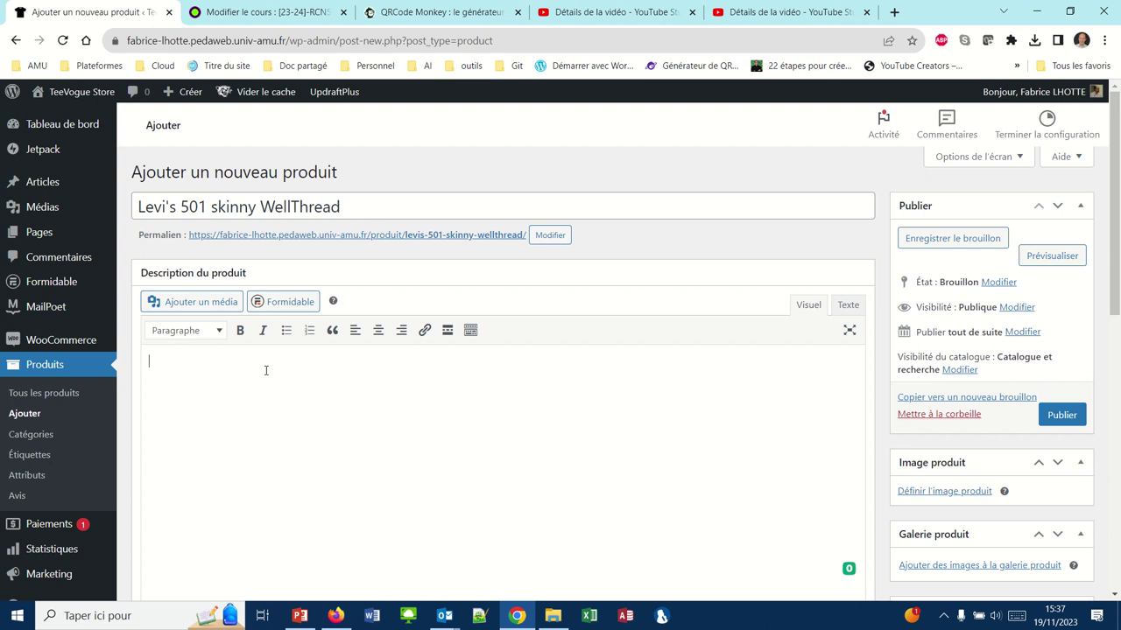
pyautogui.moveTo(552, 615)
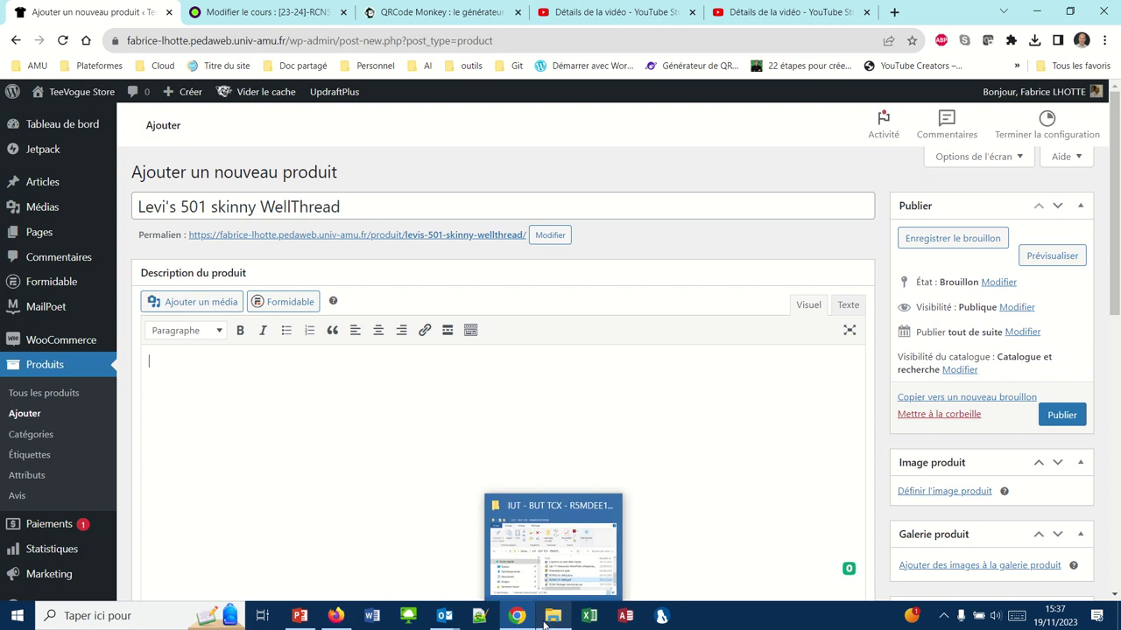
pyautogui.click(567, 581)
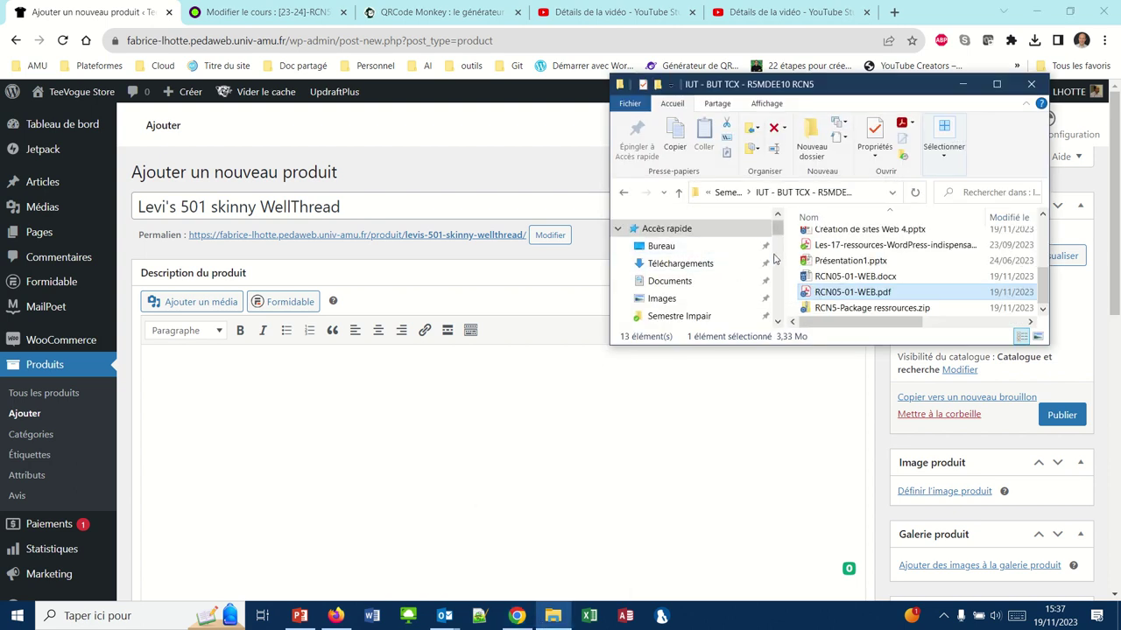
pyautogui.click(827, 307)
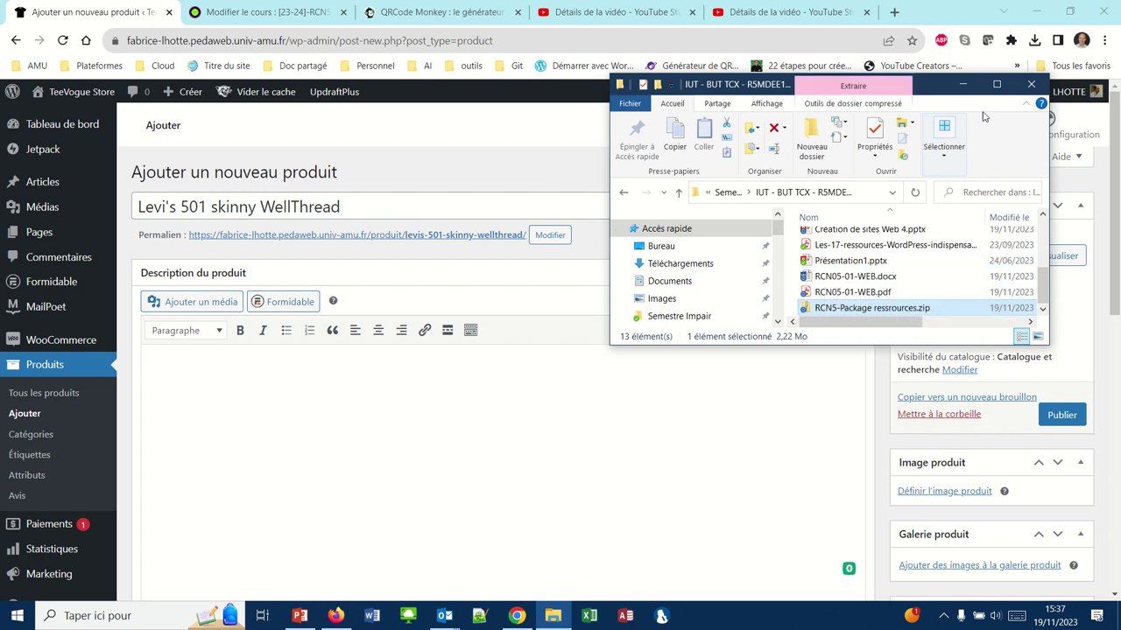
pyautogui.click(996, 84)
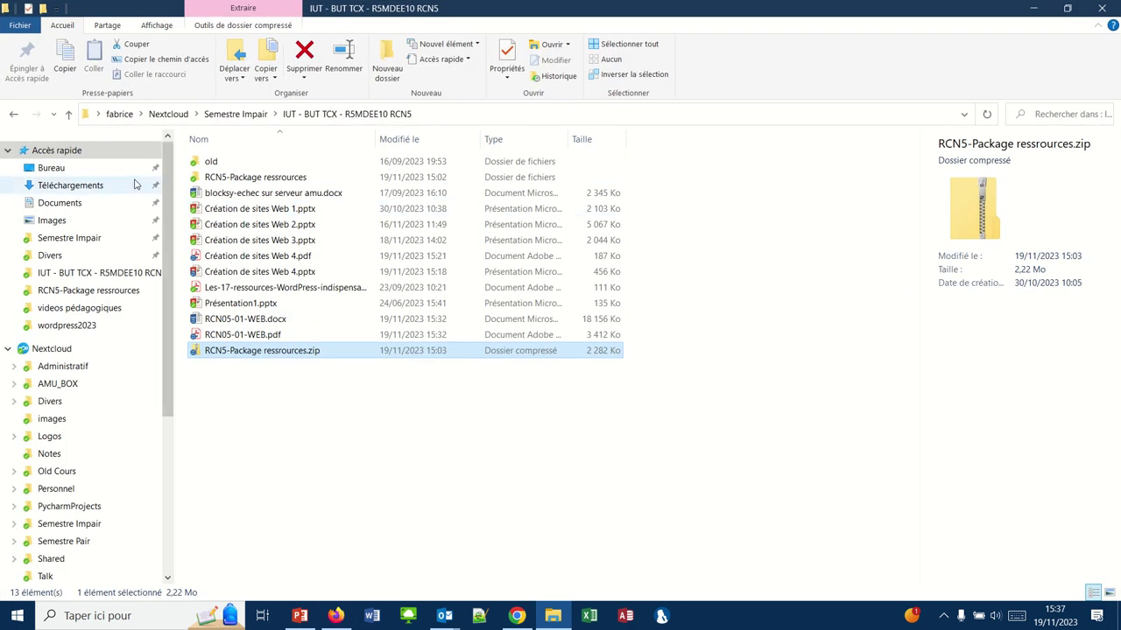
pyautogui.doubleClick(230, 177)
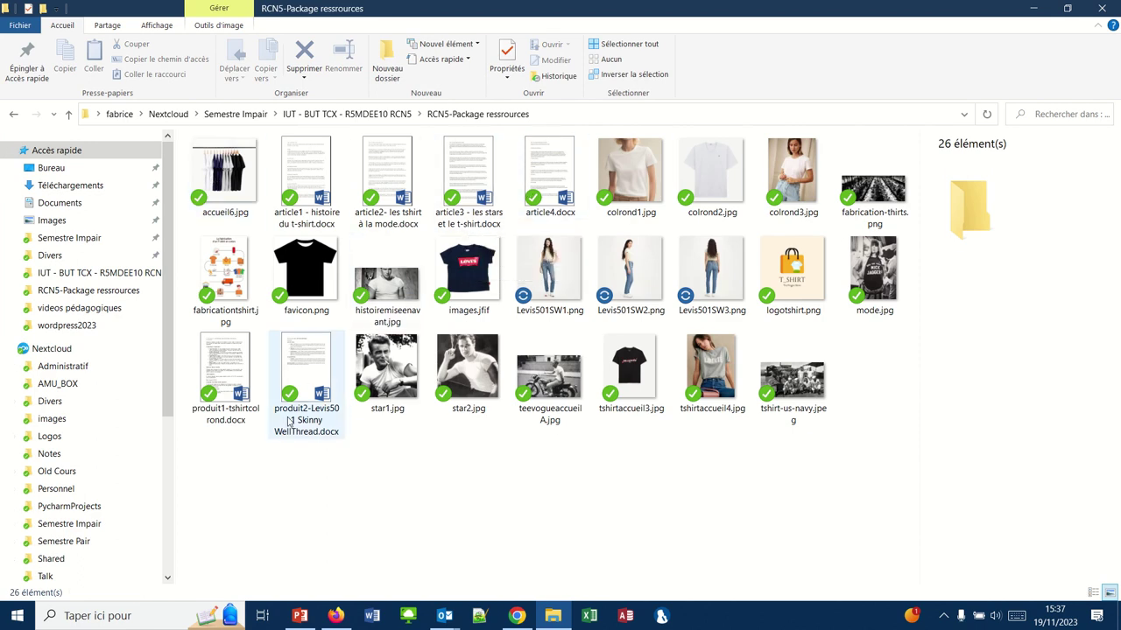
pyautogui.doubleClick(308, 355)
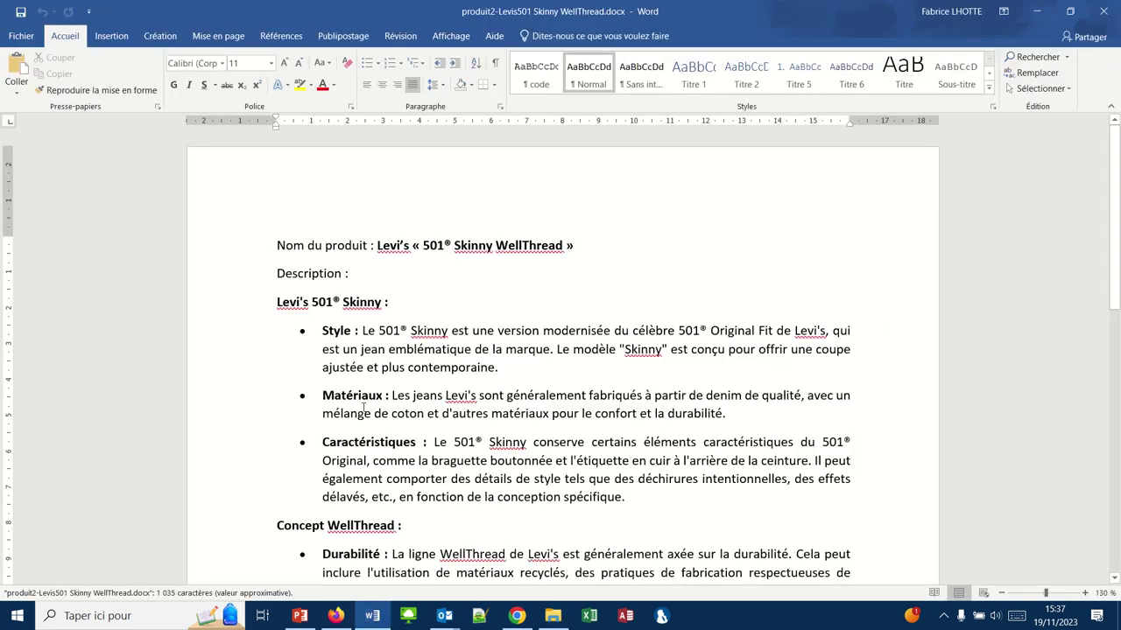
# Step: Copy the Word text from the "Levi's 501® Skinny :" heading to the end and paste it as the product description in Chrome
pyautogui.scroll(-5, 413, 465)
pyautogui.scroll(5, 413, 465)
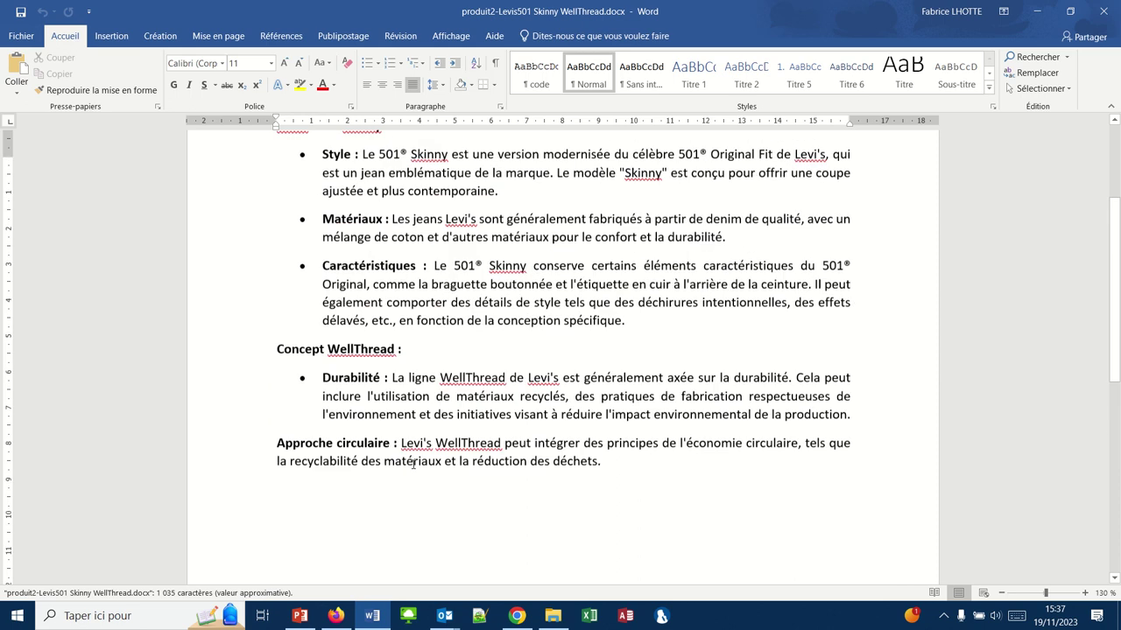
pyautogui.scroll(-1, 413, 465)
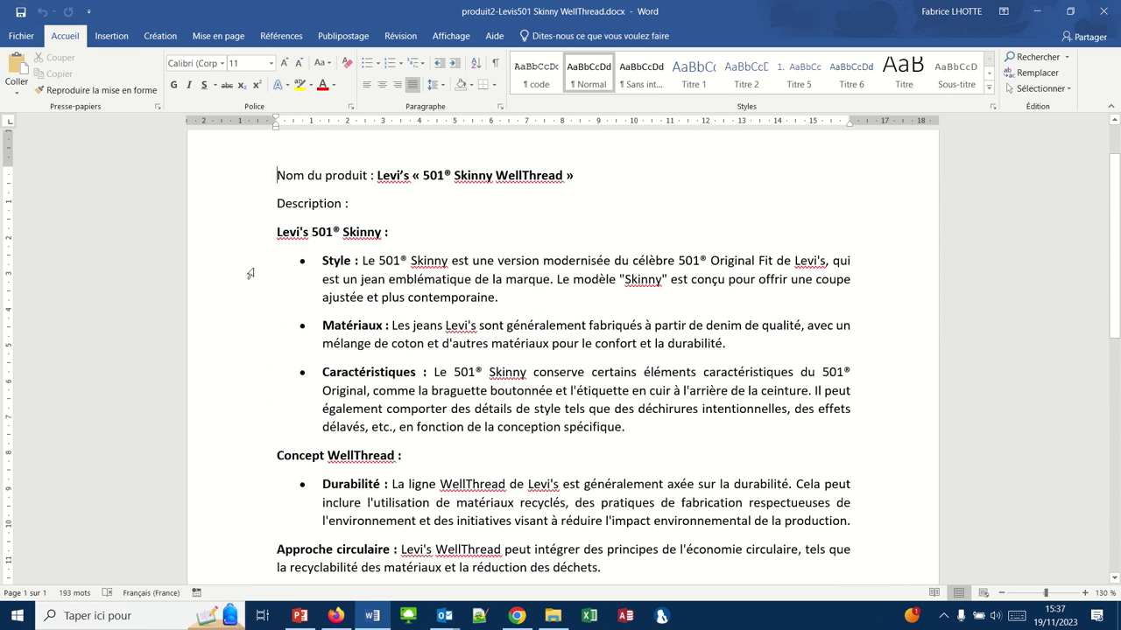
pyautogui.moveTo(251, 233); pyautogui.dragTo(511, 503)
pyautogui.hotkey('ctrl', 'c')
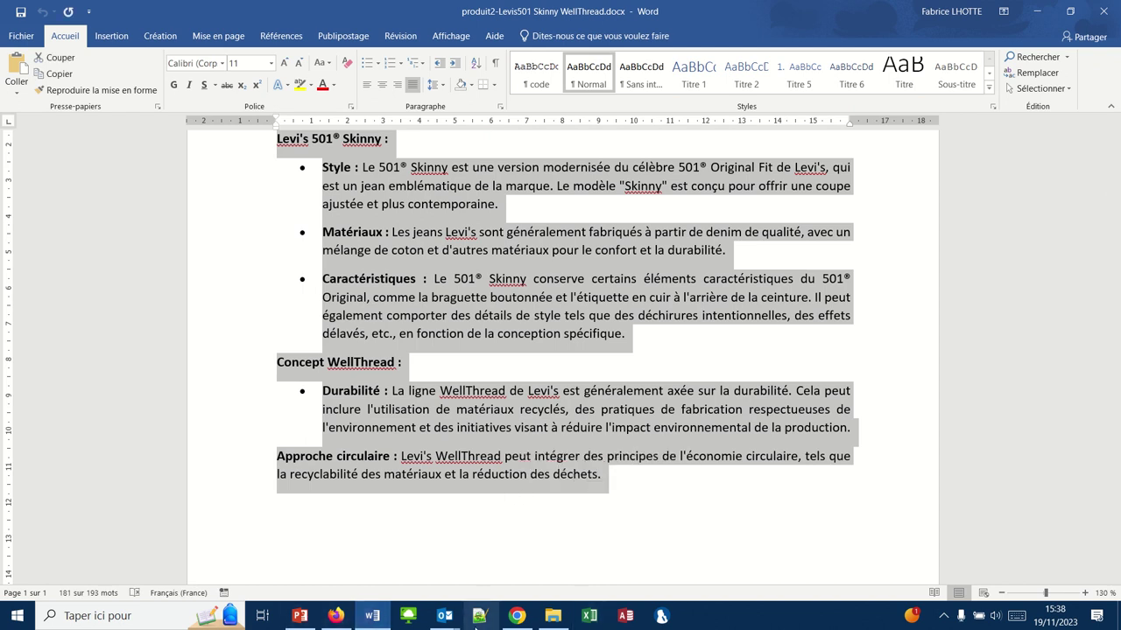
pyautogui.click(516, 615)
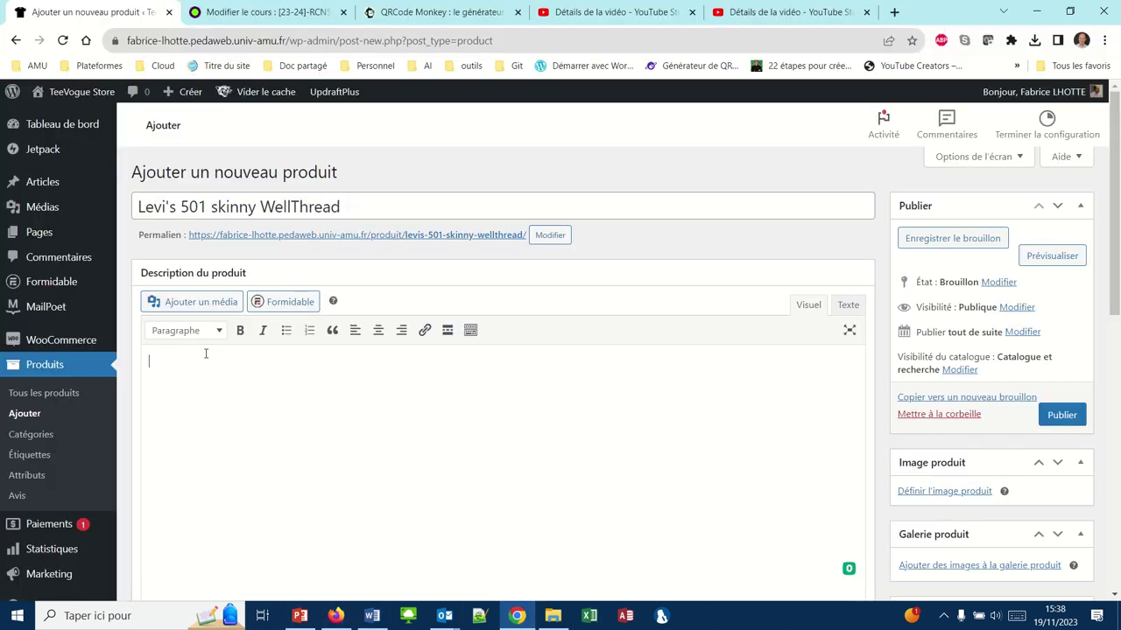
pyautogui.hotkey('ctrl', 'v')
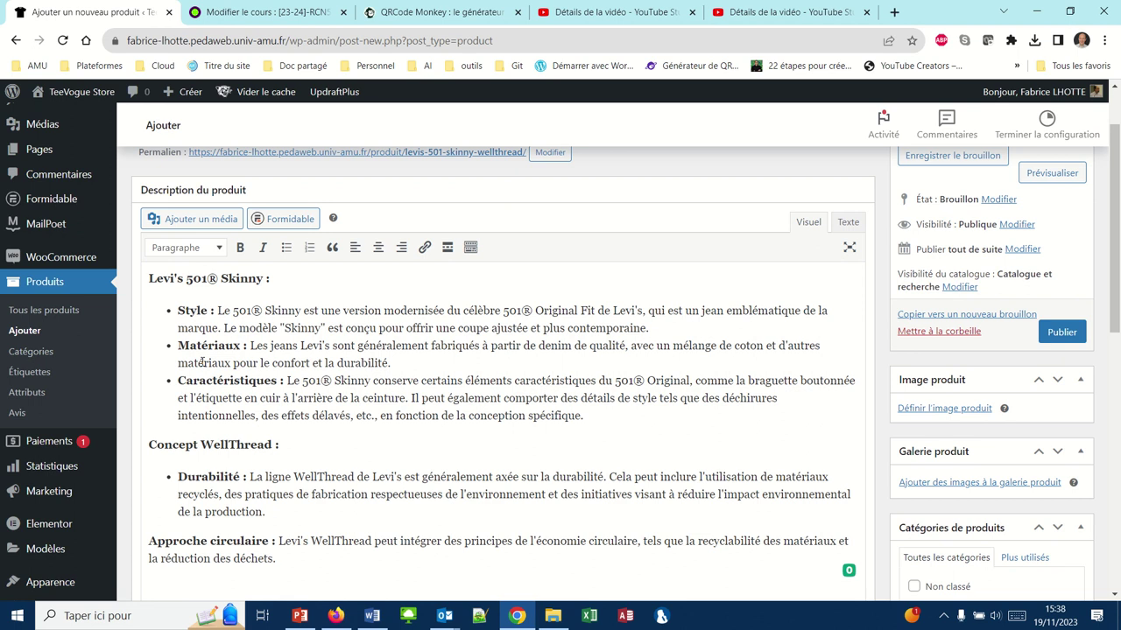
pyautogui.scroll(-3, 203, 361)
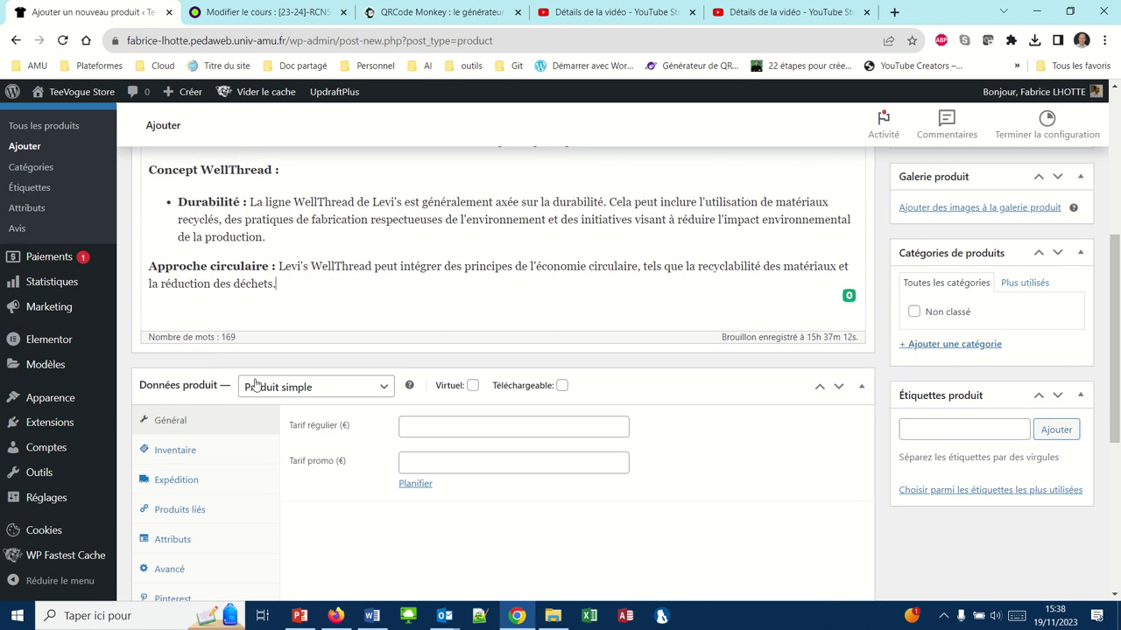
# Step: Set the product's regular price to 29,90 € and its promotional price to 25,00 €
pyautogui.click(414, 423)
pyautogui.write('2')
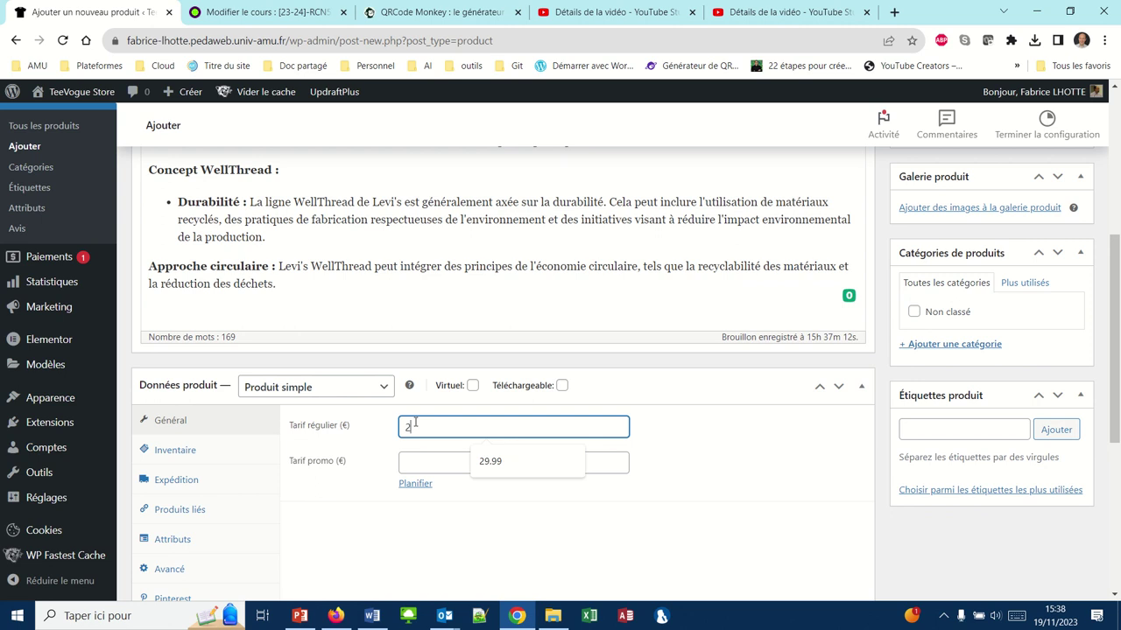
pyautogui.write('9,90')
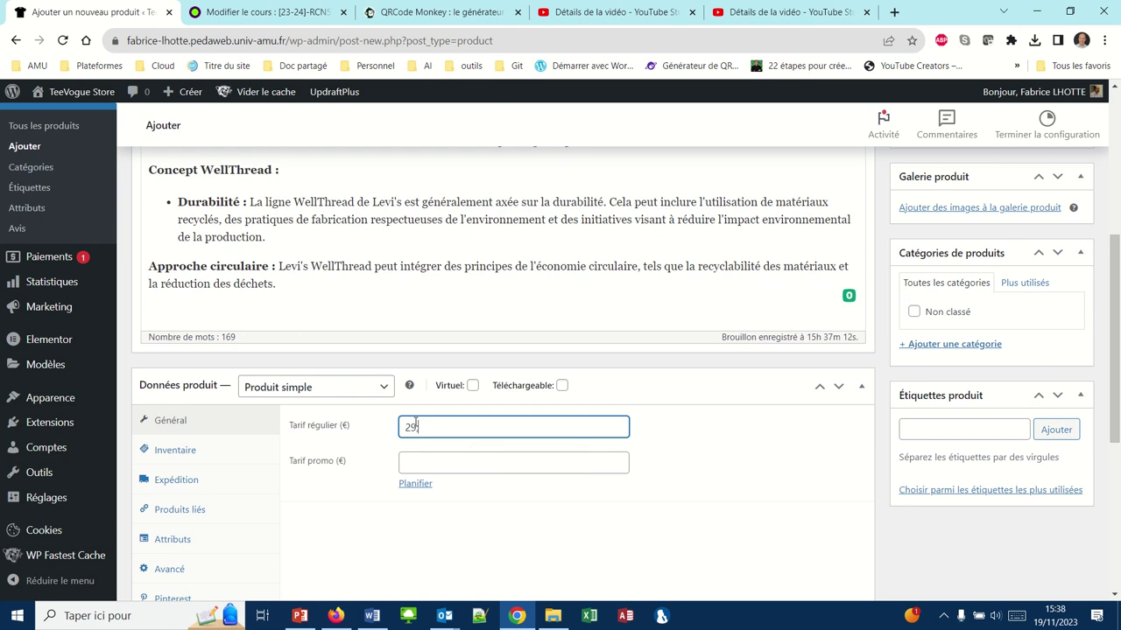
pyautogui.click(427, 472)
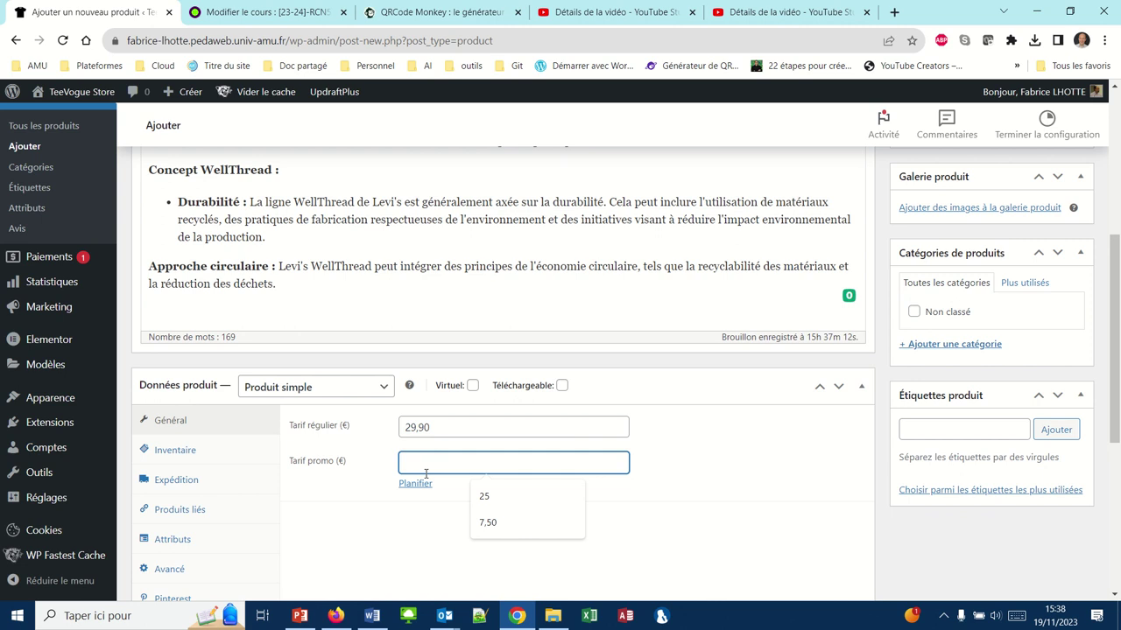
pyautogui.write('25')
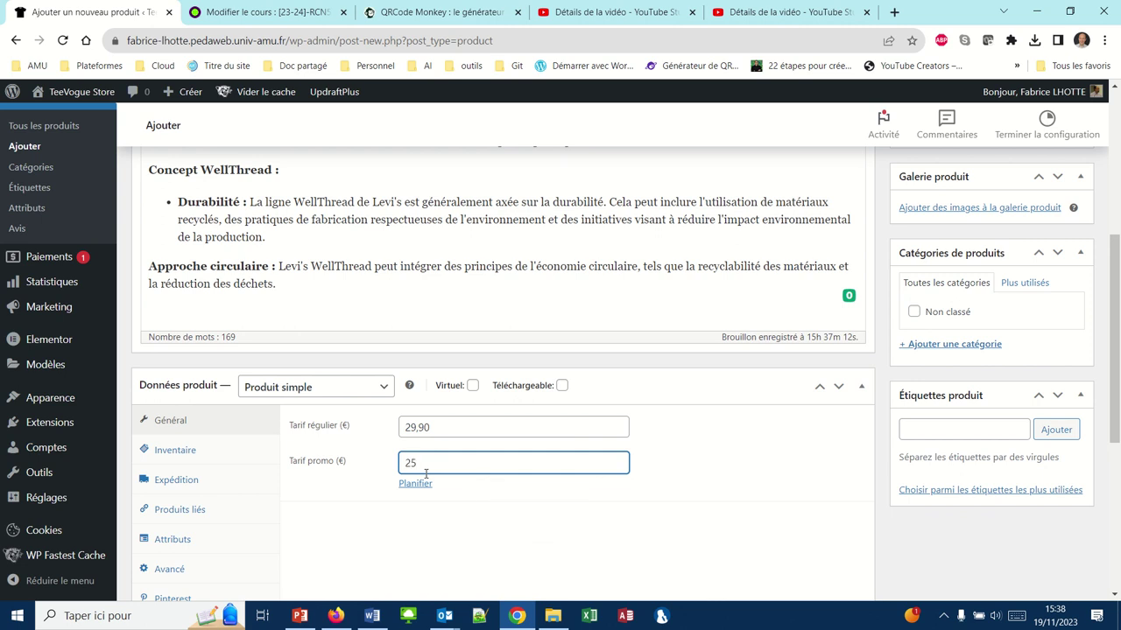
pyautogui.write(',00')
# Step: Schedule the promotional price to run from 2023-12-15 to 2023-12-31
pyautogui.click(420, 484)
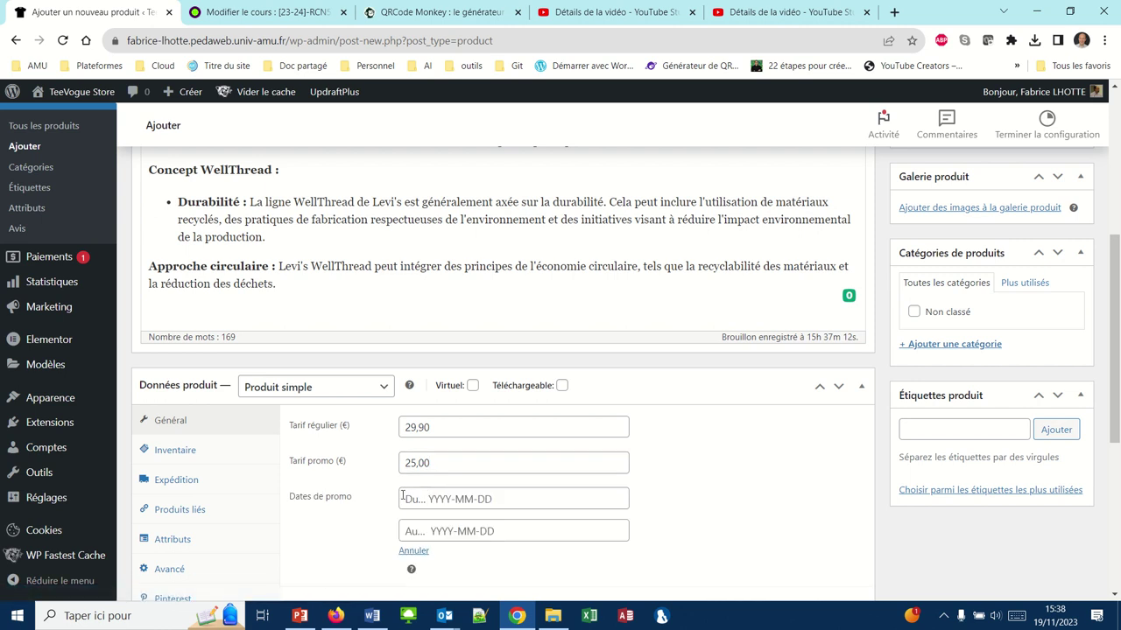
pyautogui.click(443, 500)
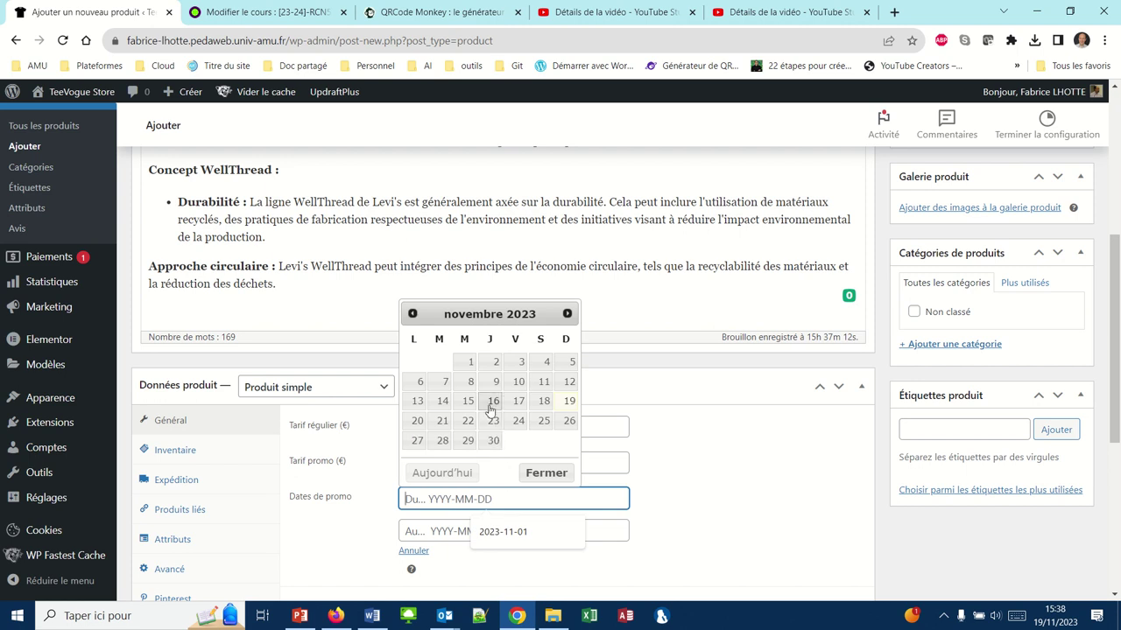
pyautogui.click(567, 314)
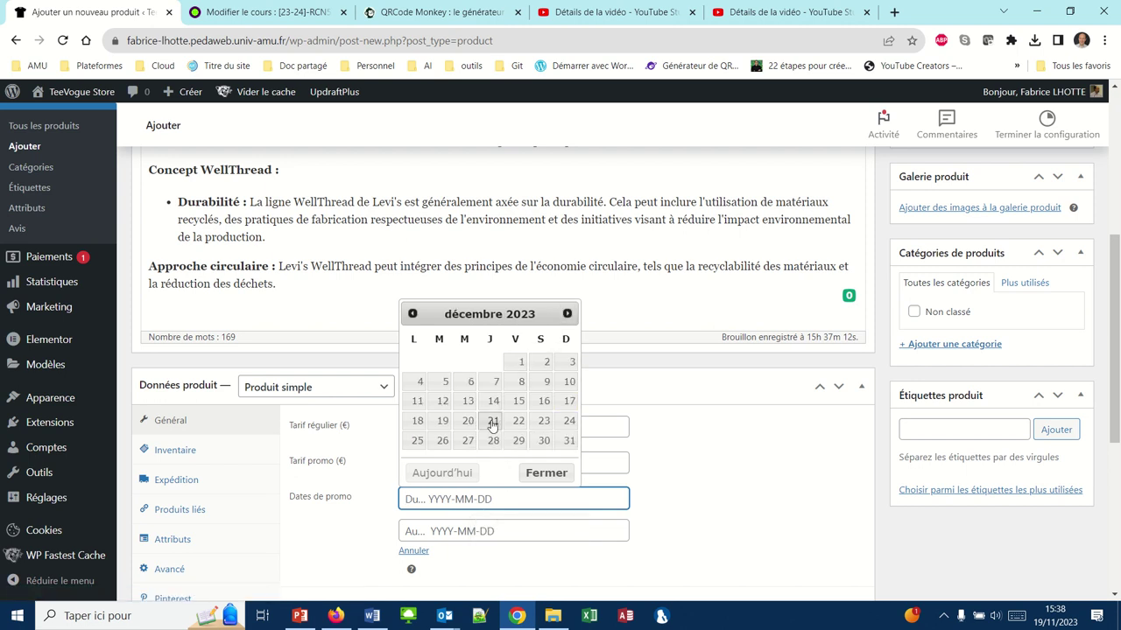
pyautogui.click(518, 400)
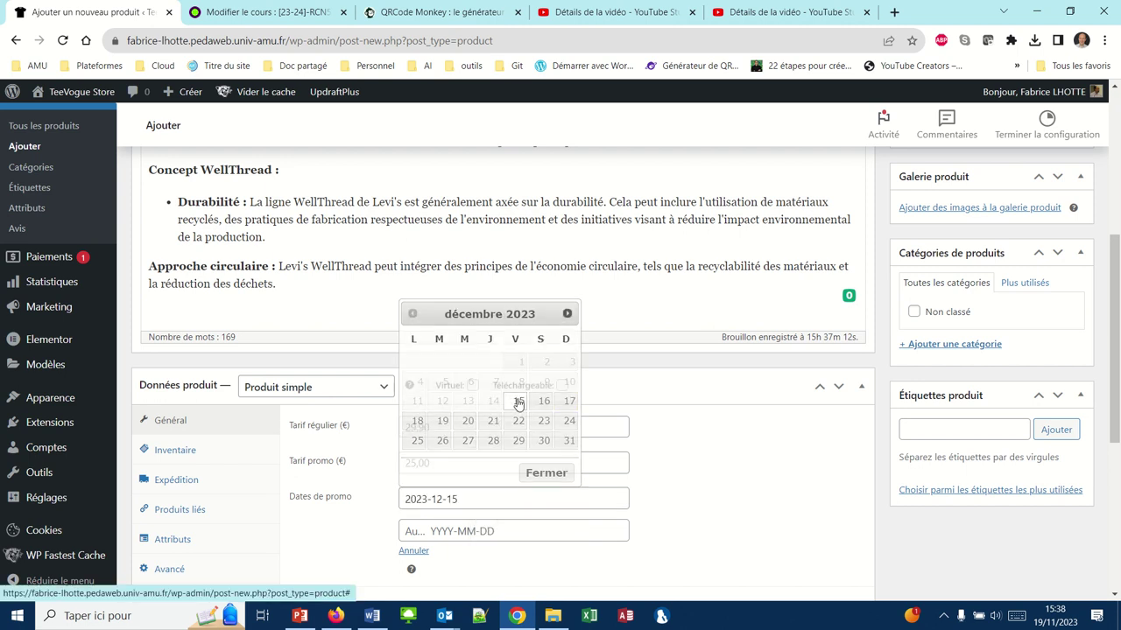
pyautogui.click(488, 530)
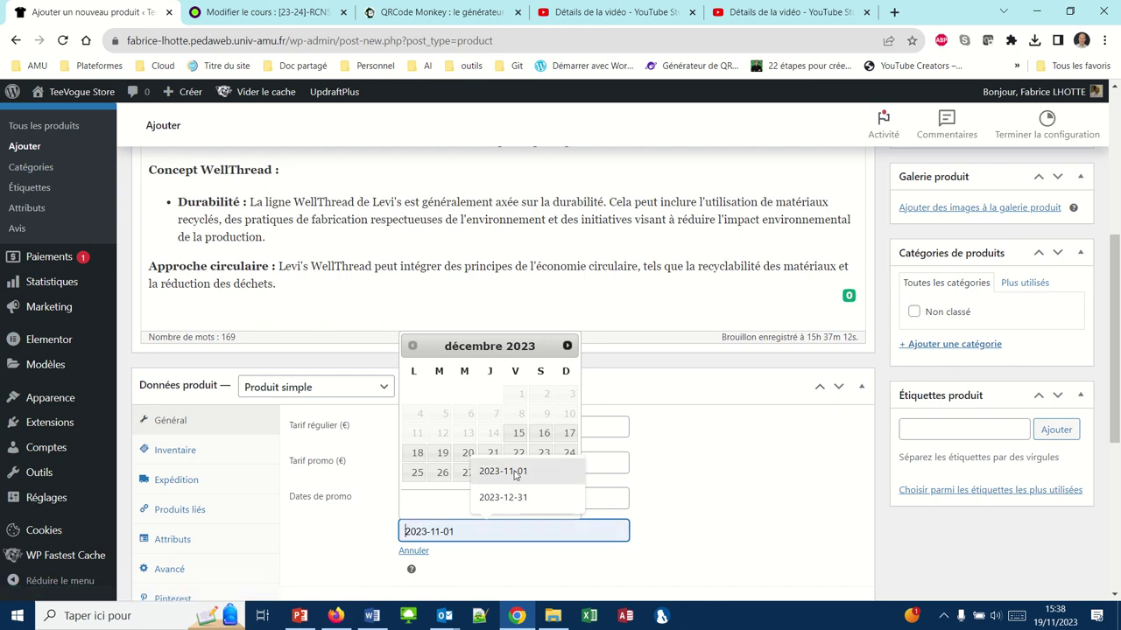
pyautogui.click(489, 498)
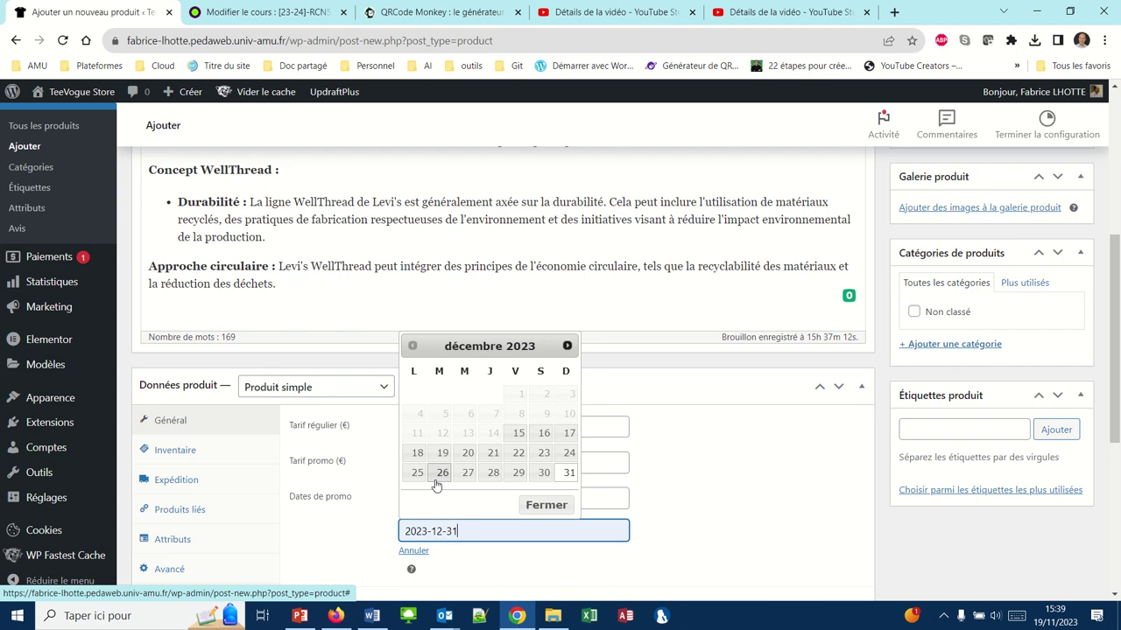
pyautogui.click(546, 506)
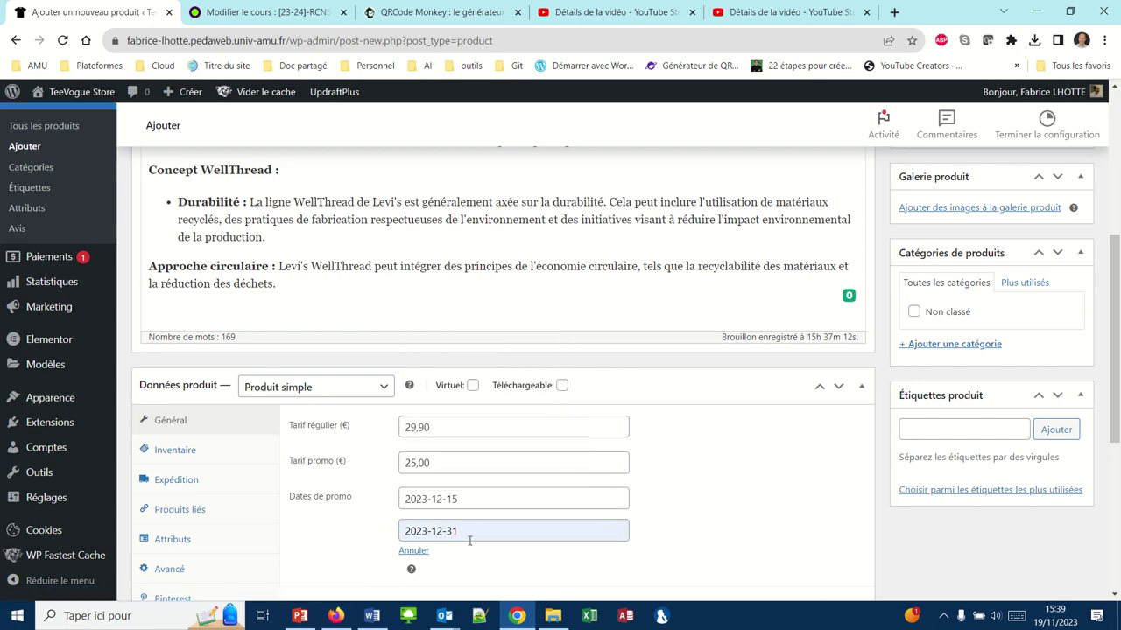
# Step: Track the product's stock with a quantity of 25 and allow backorders with customer notification
pyautogui.scroll(-1, 468, 533)
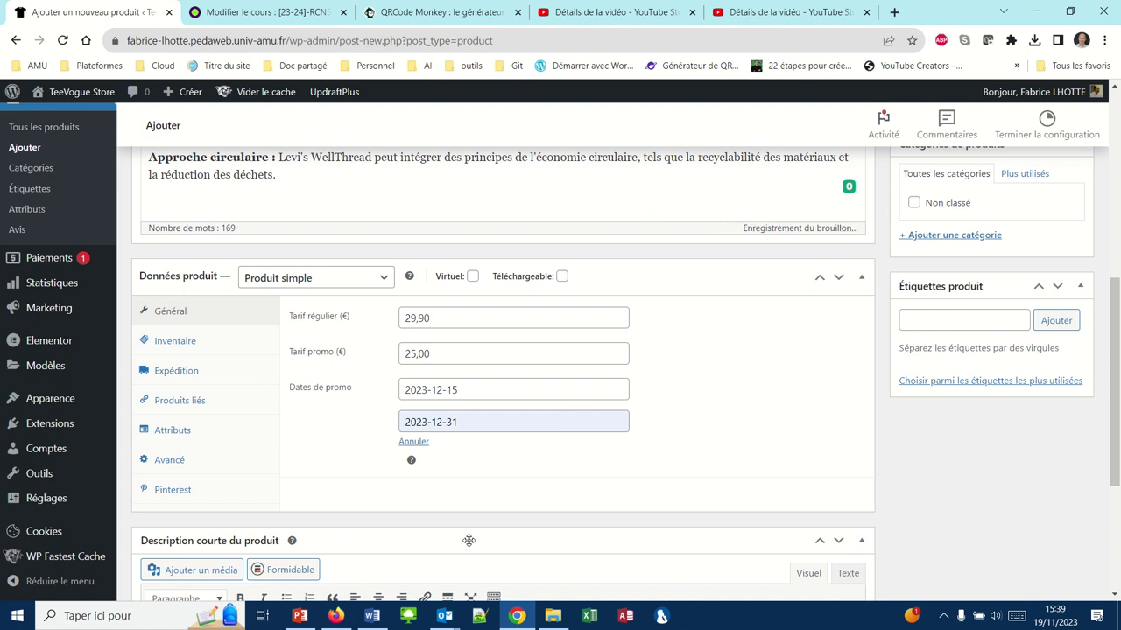
pyautogui.click(178, 344)
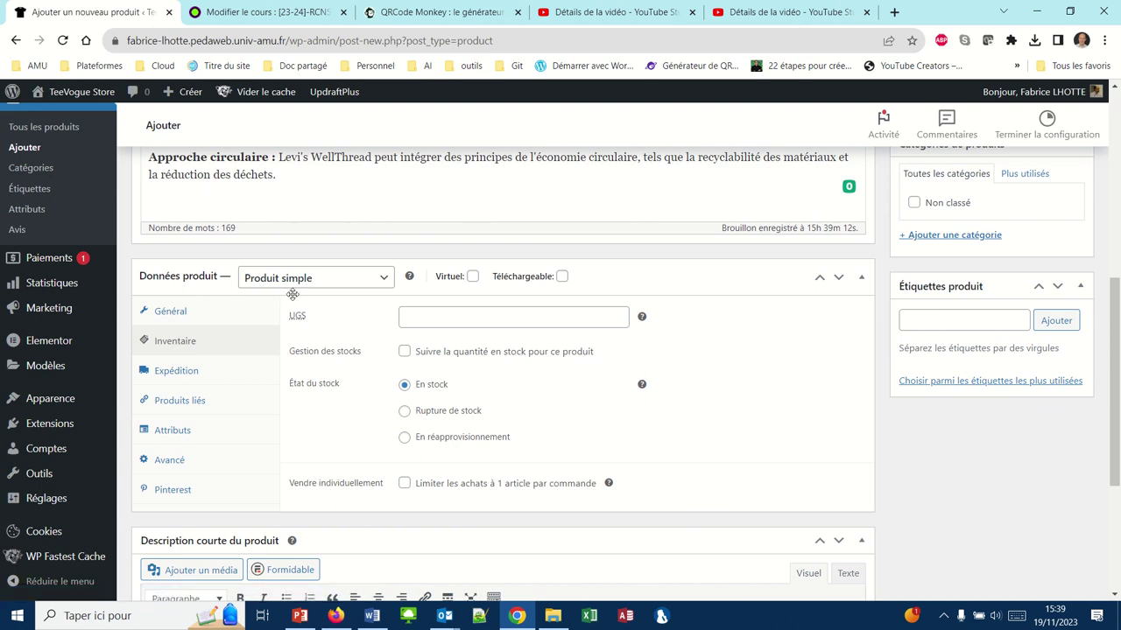
pyautogui.click(405, 352)
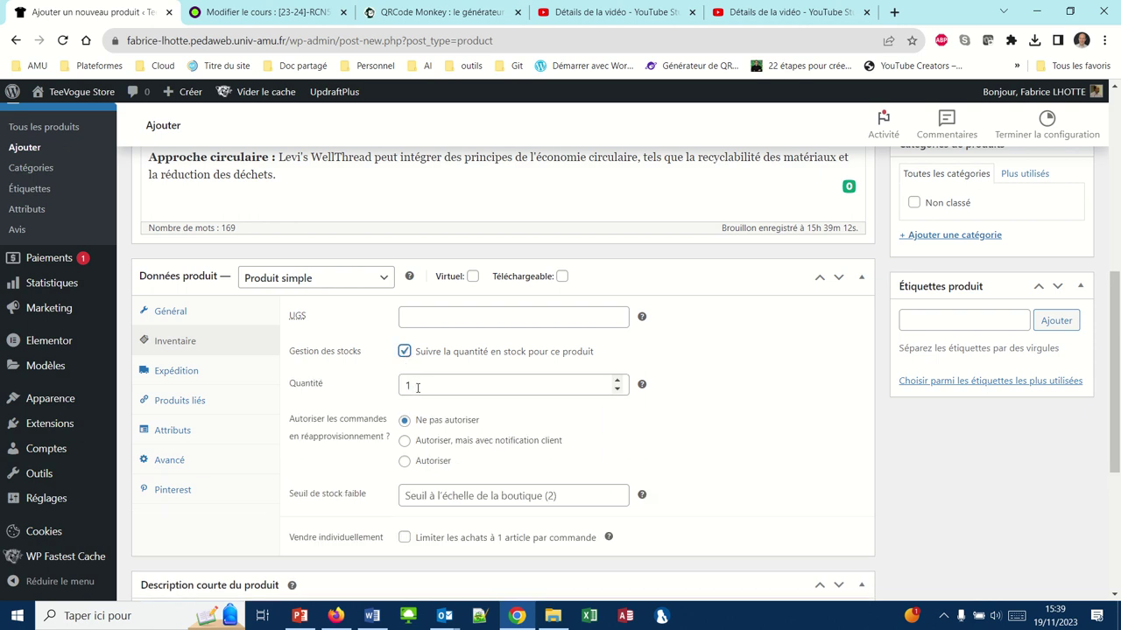
pyautogui.click(417, 387)
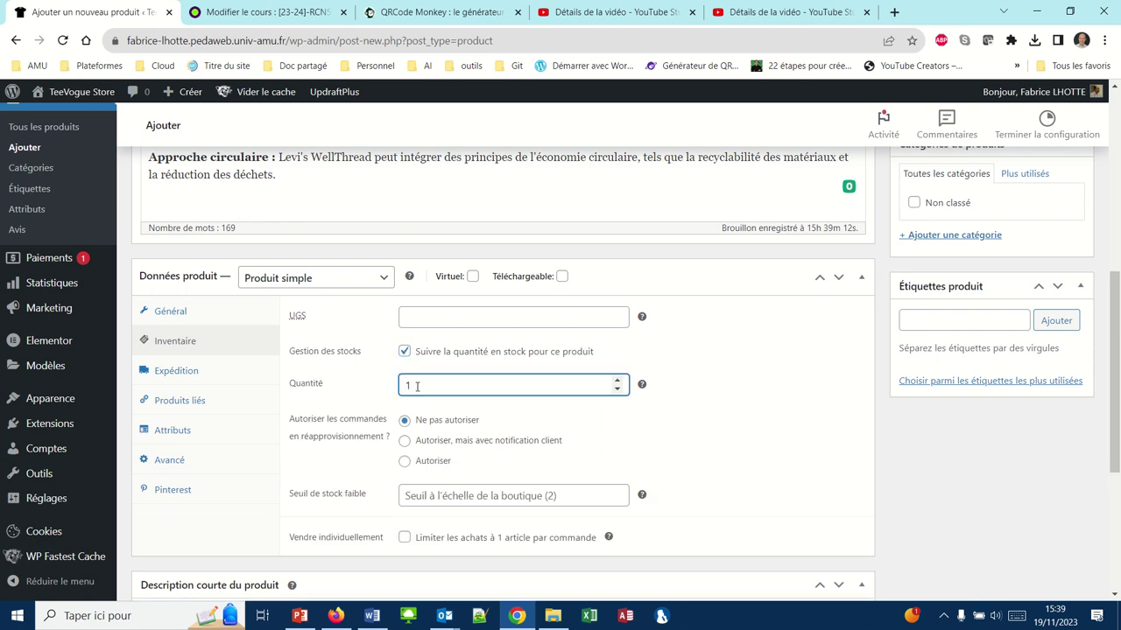
pyautogui.press('BackSpace')
pyautogui.write('25')
pyautogui.click(404, 441)
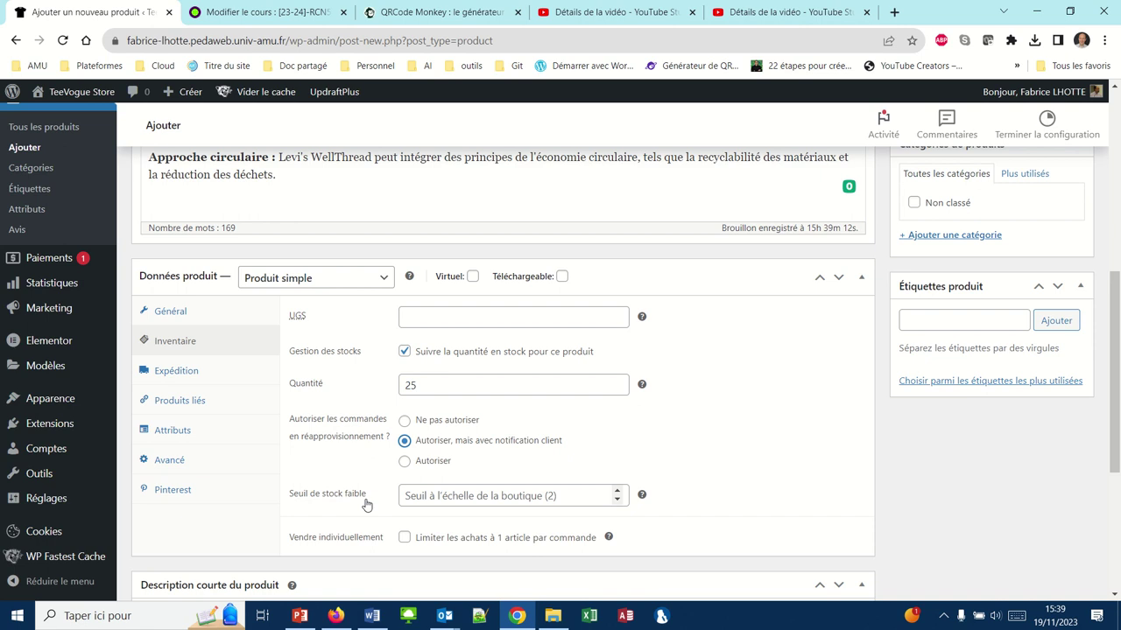
# Step: Set the product's low stock threshold to 5
pyautogui.scroll(-1, 366, 505)
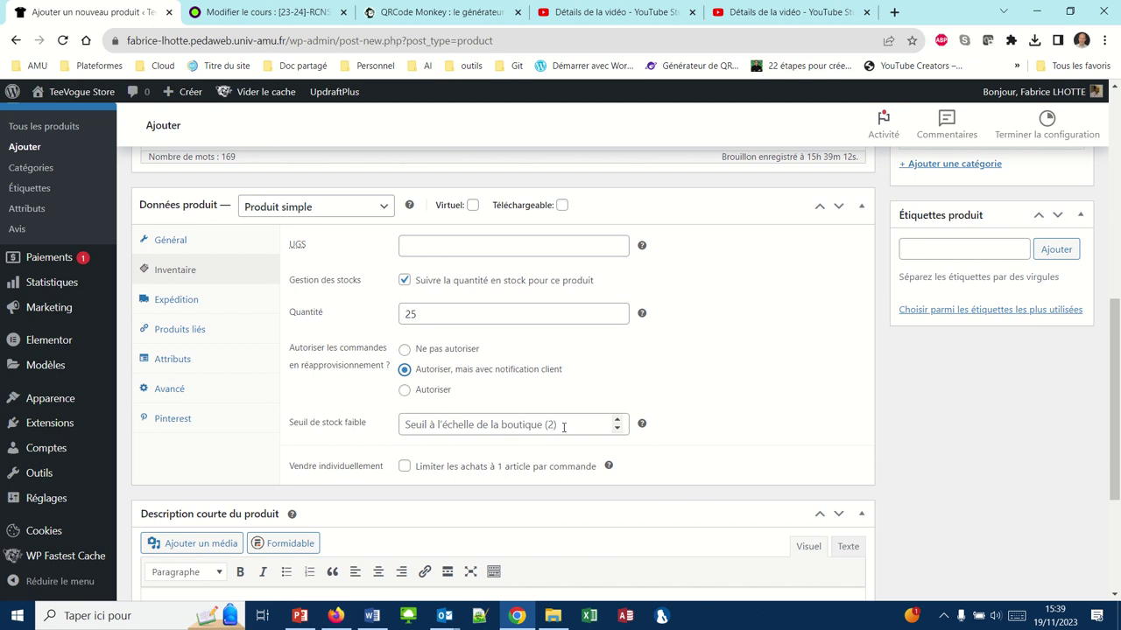
pyautogui.click(617, 421)
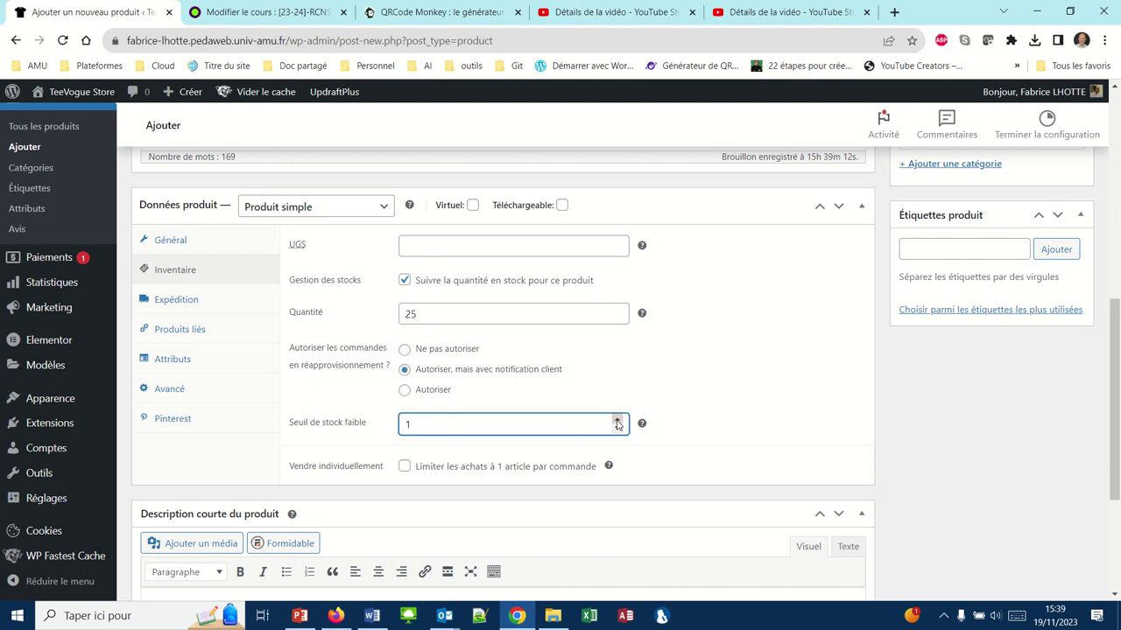
pyautogui.click(618, 421)
pyautogui.click(617, 421)
pyautogui.click(618, 421)
pyautogui.click(617, 422)
pyautogui.click(308, 442)
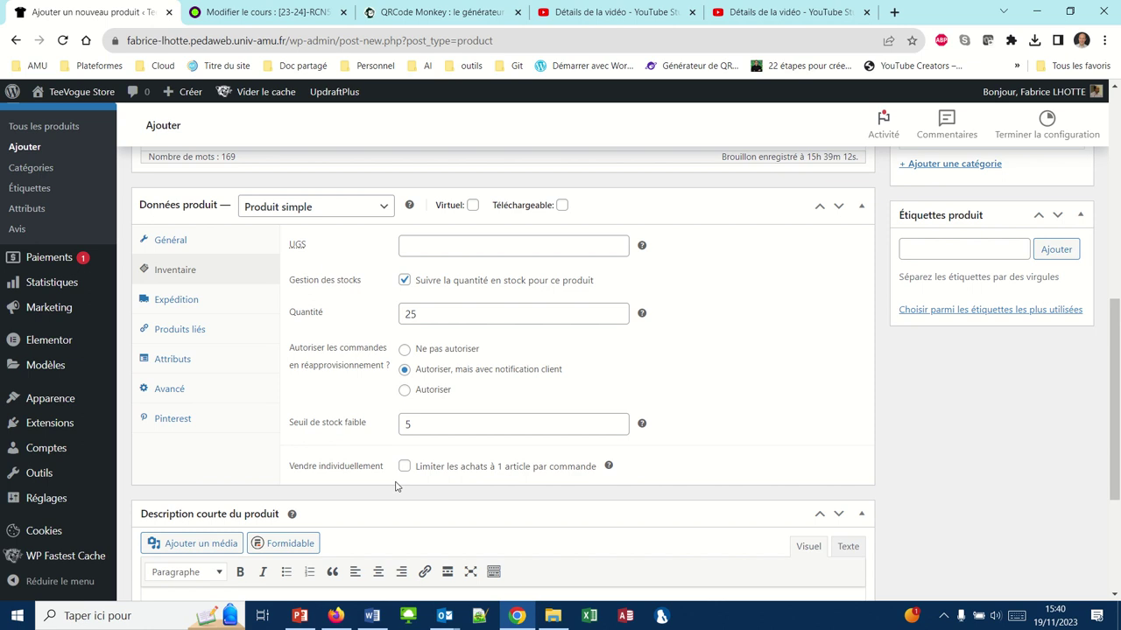
# Step: Add "T-shirt col rond en Coton Bio ultra-doux" to the suggested products (Produits suggérés) of the linked products
pyautogui.click(169, 302)
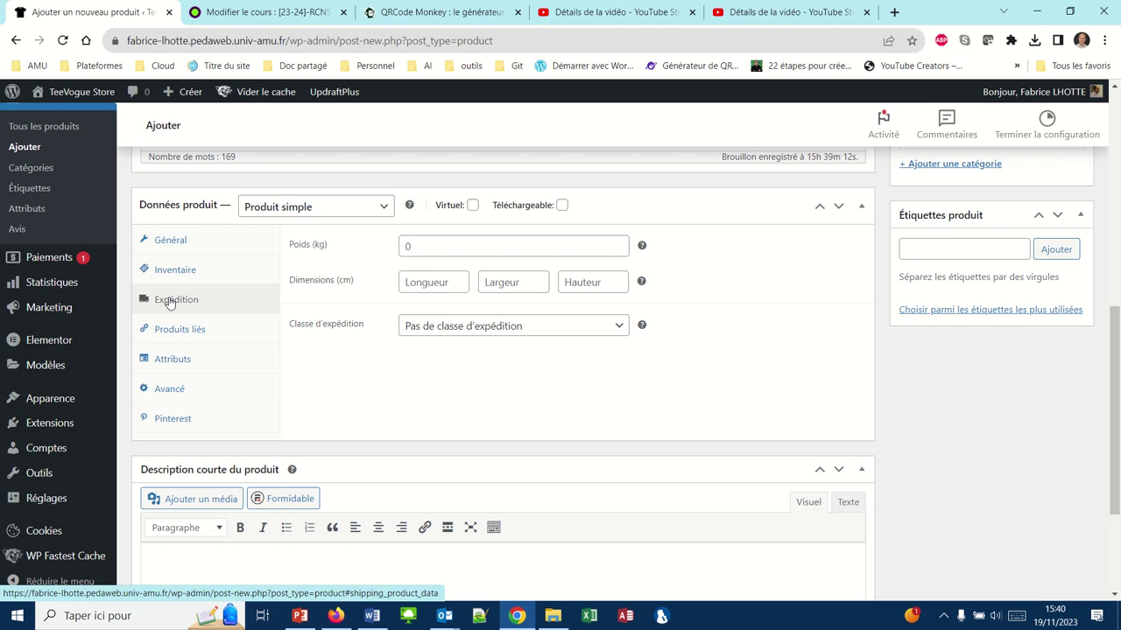
pyautogui.click(169, 340)
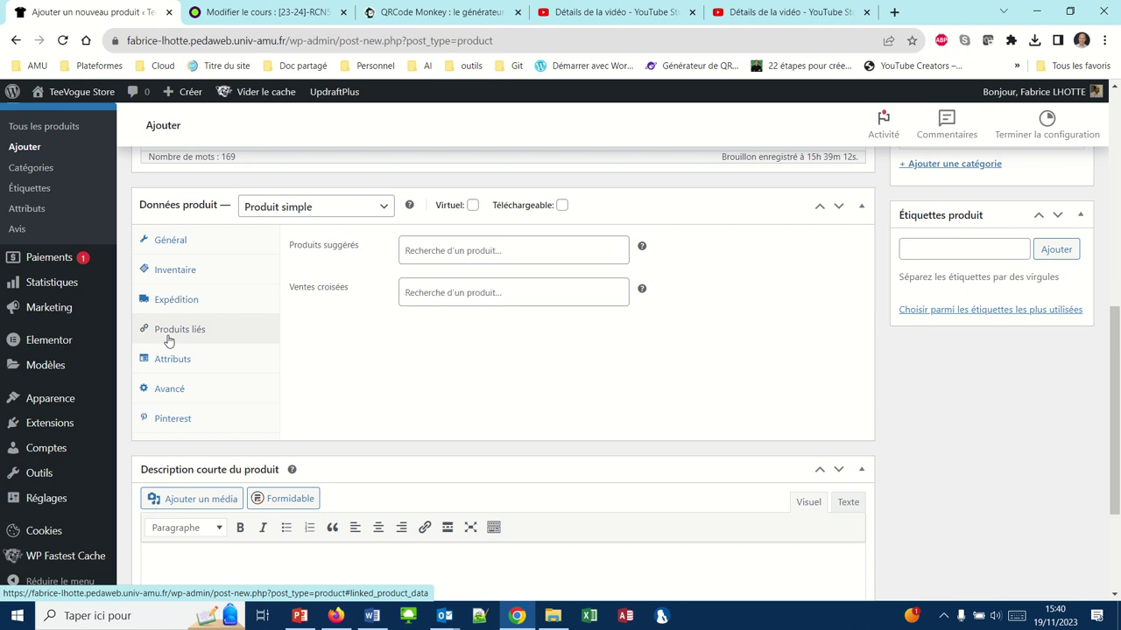
pyautogui.click(485, 254)
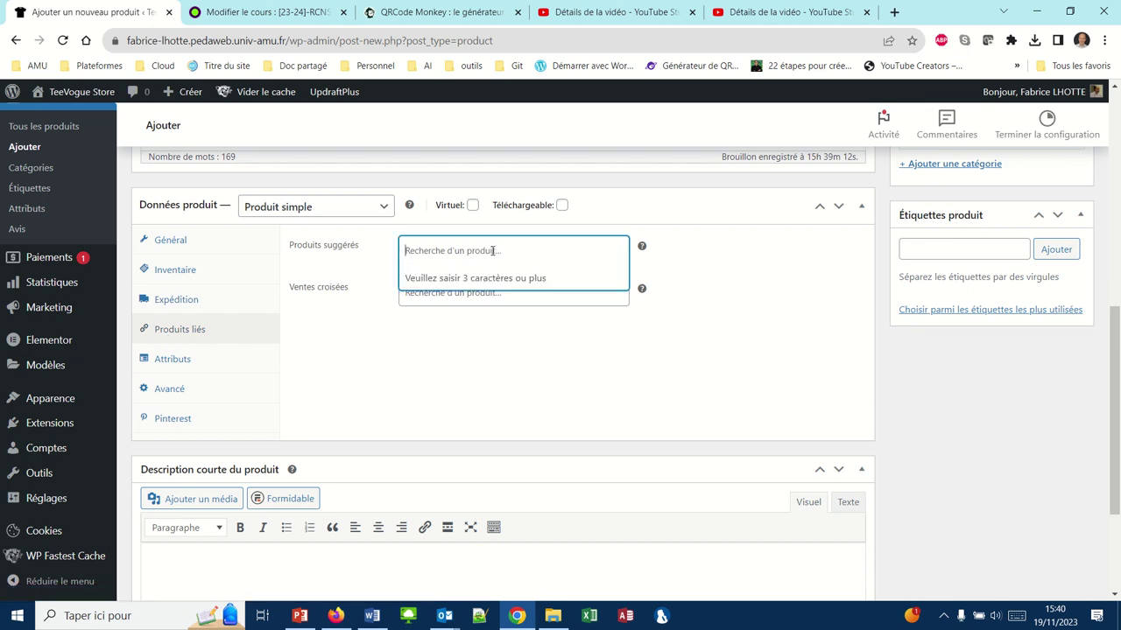
pyautogui.write('t-shi')
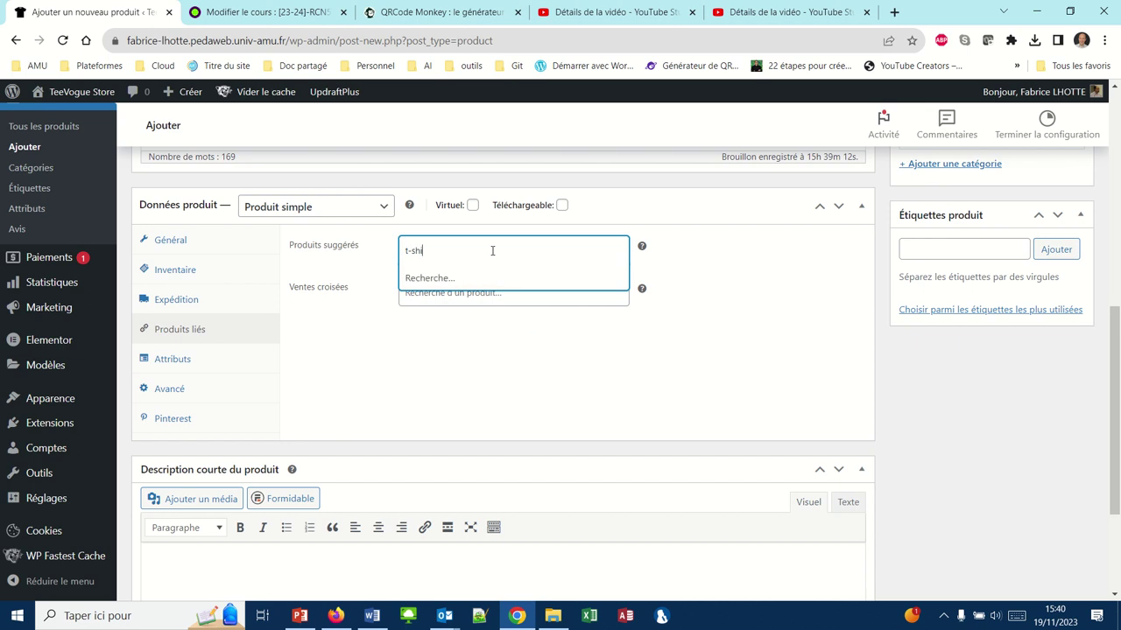
pyautogui.write('rt')
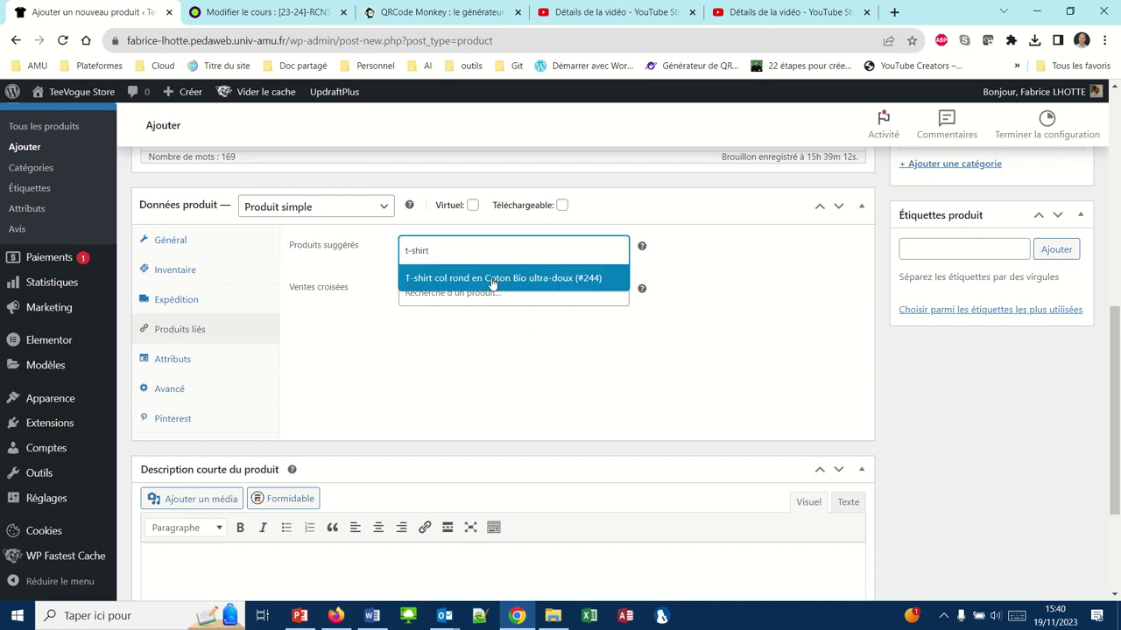
pyautogui.click(493, 282)
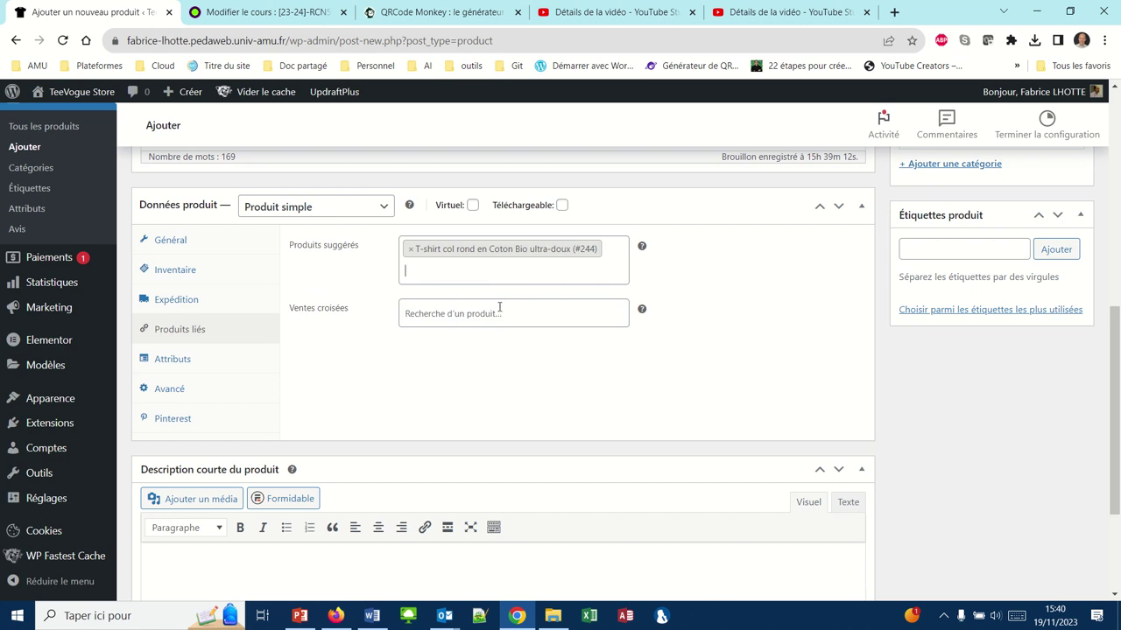
# Step: Add "T-shirt col rond en Coton Bio ultra-doux" as a cross-sell (Ventes croisées) product
pyautogui.click(497, 315)
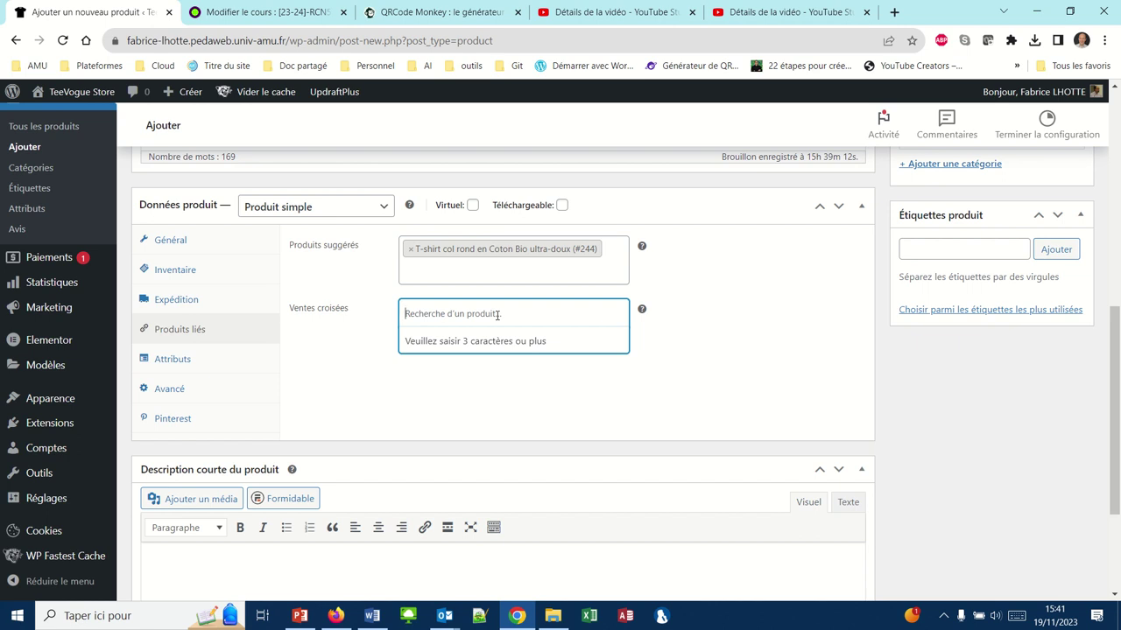
pyautogui.write('t-shirt')
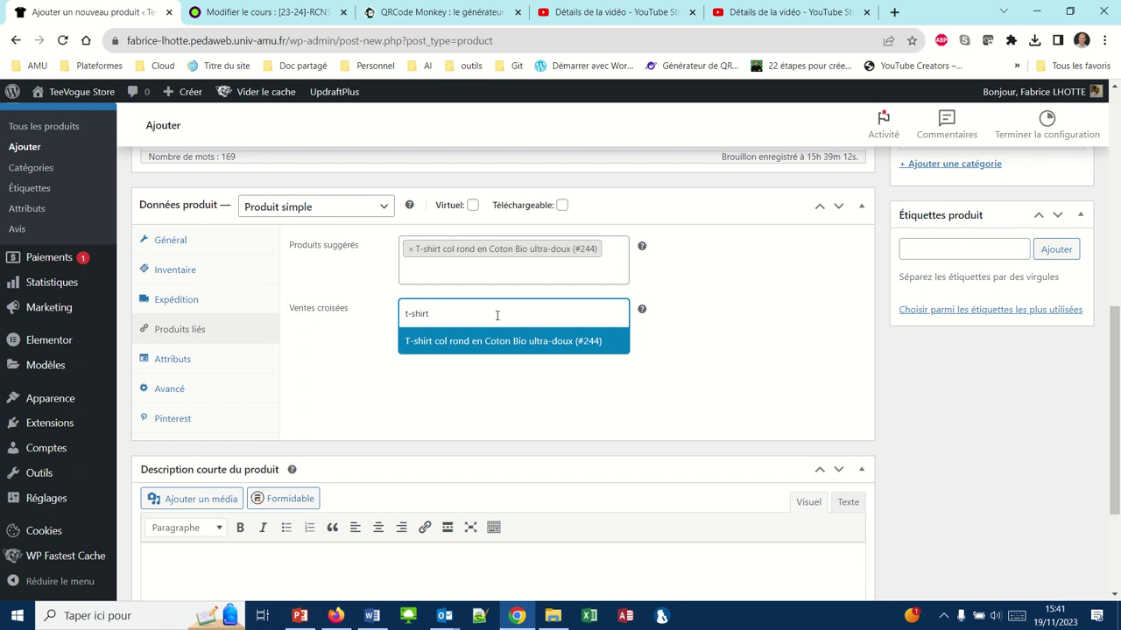
pyautogui.click(495, 341)
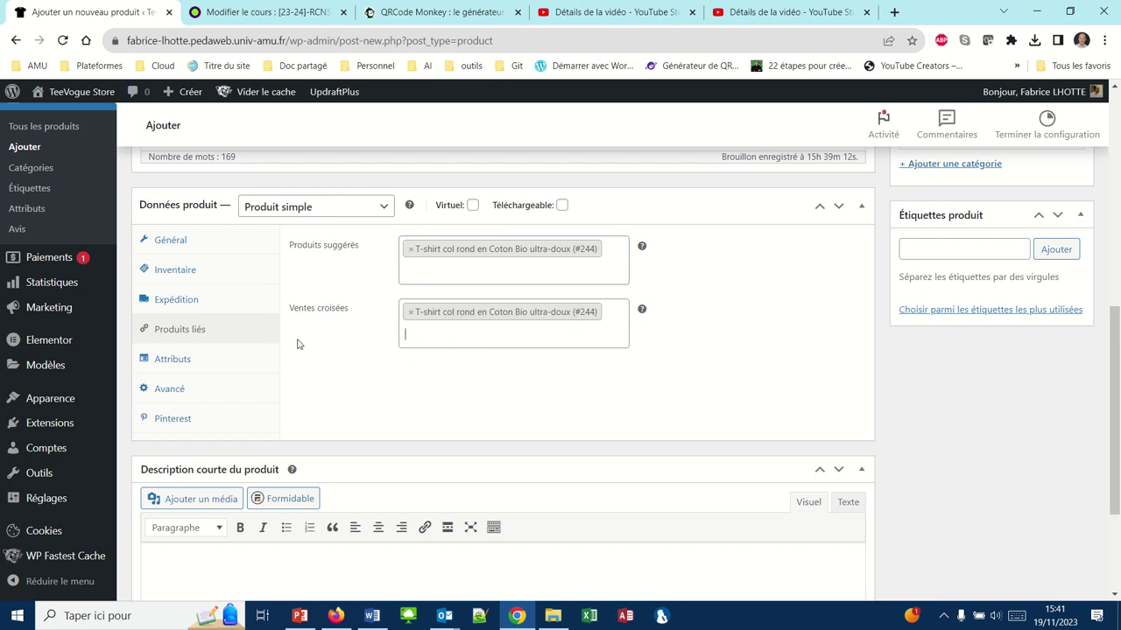
# Step: Define a product attribute named "Taille" with the values 32|34|36|38|40
pyautogui.click(182, 362)
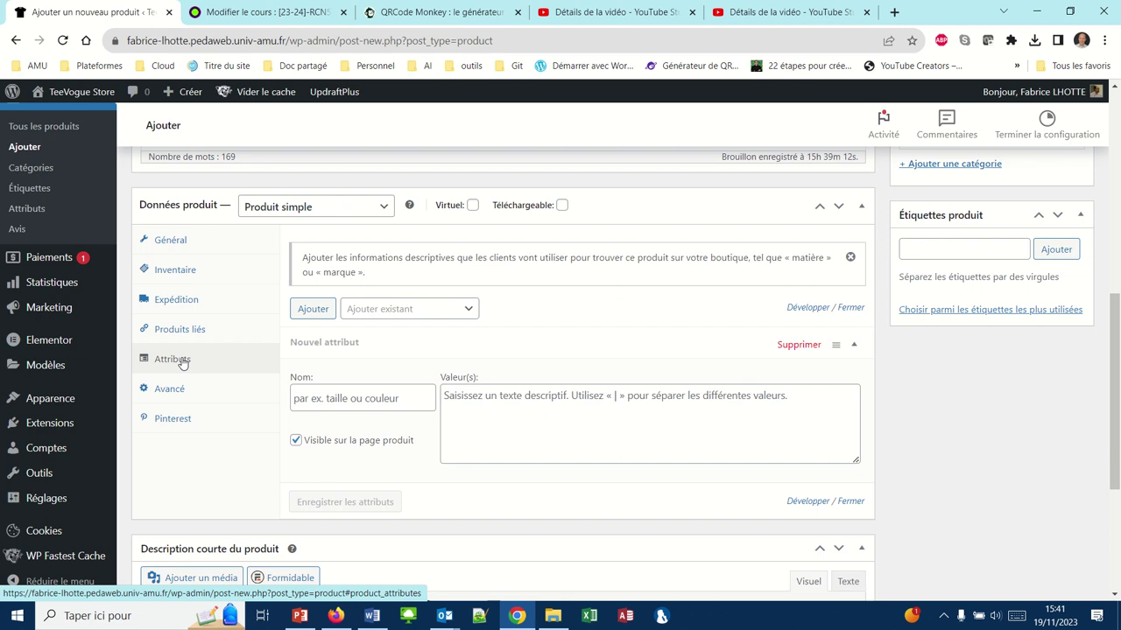
pyautogui.click(296, 401)
pyautogui.write('Taille')
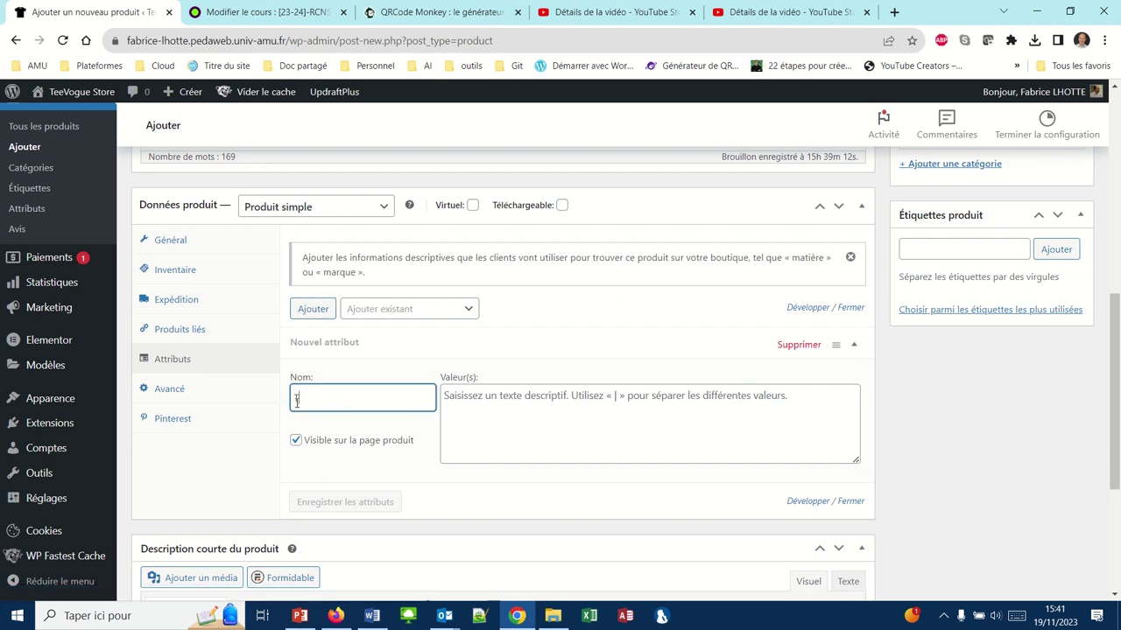
pyautogui.click(455, 400)
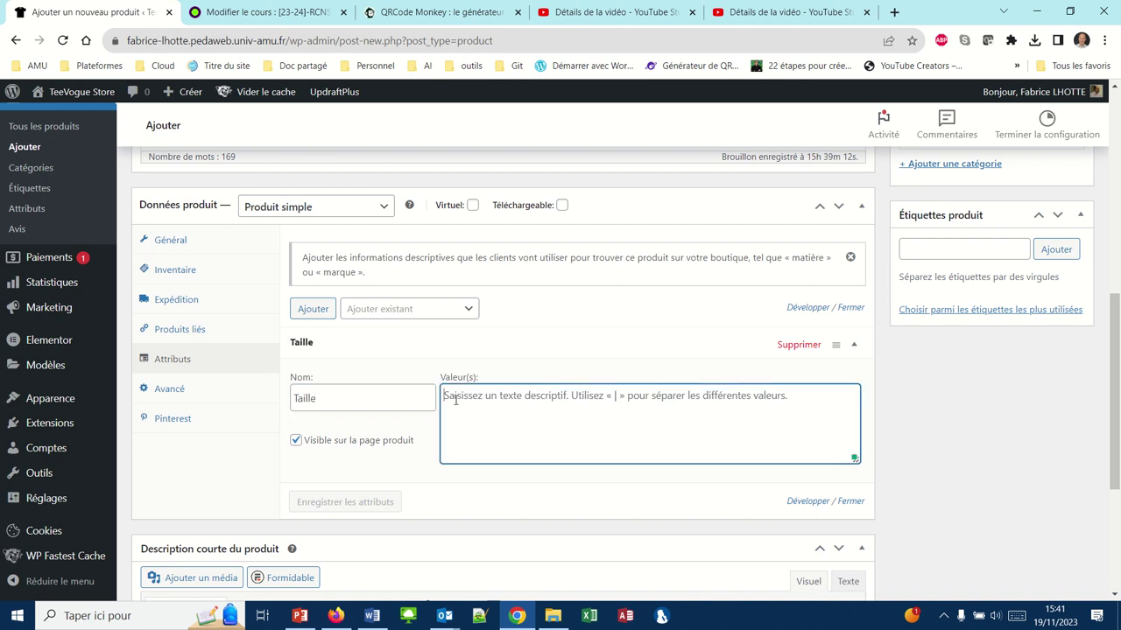
pyautogui.write('32')
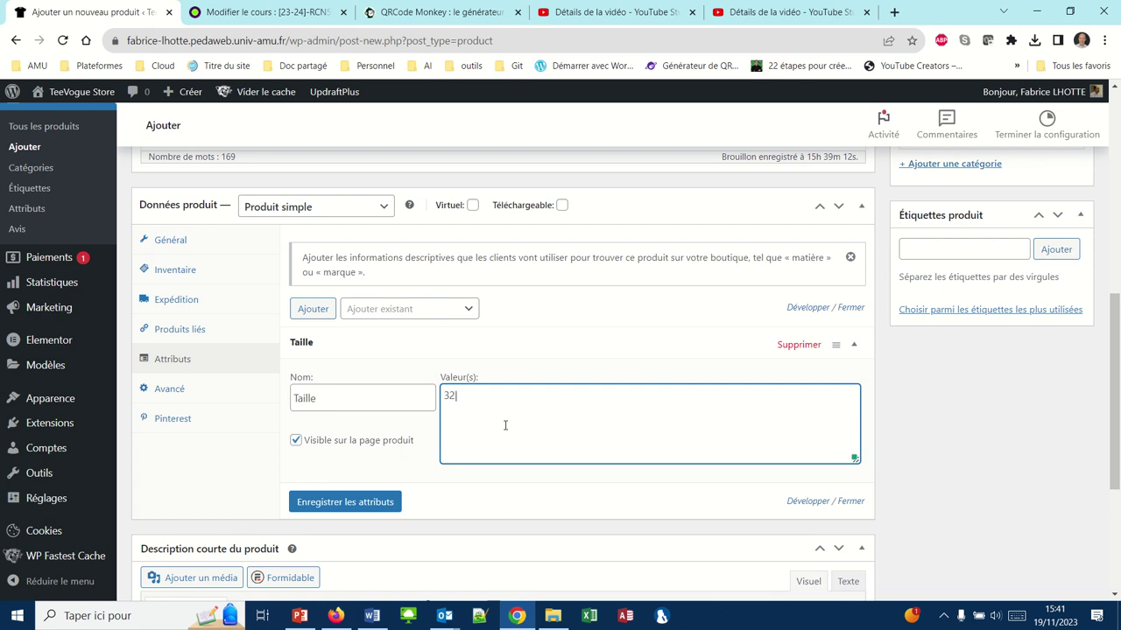
pyautogui.write('|34|36|38|40')
# Step: Add a second product attribute named "Couleur" below "Taille"
pyautogui.click(314, 311)
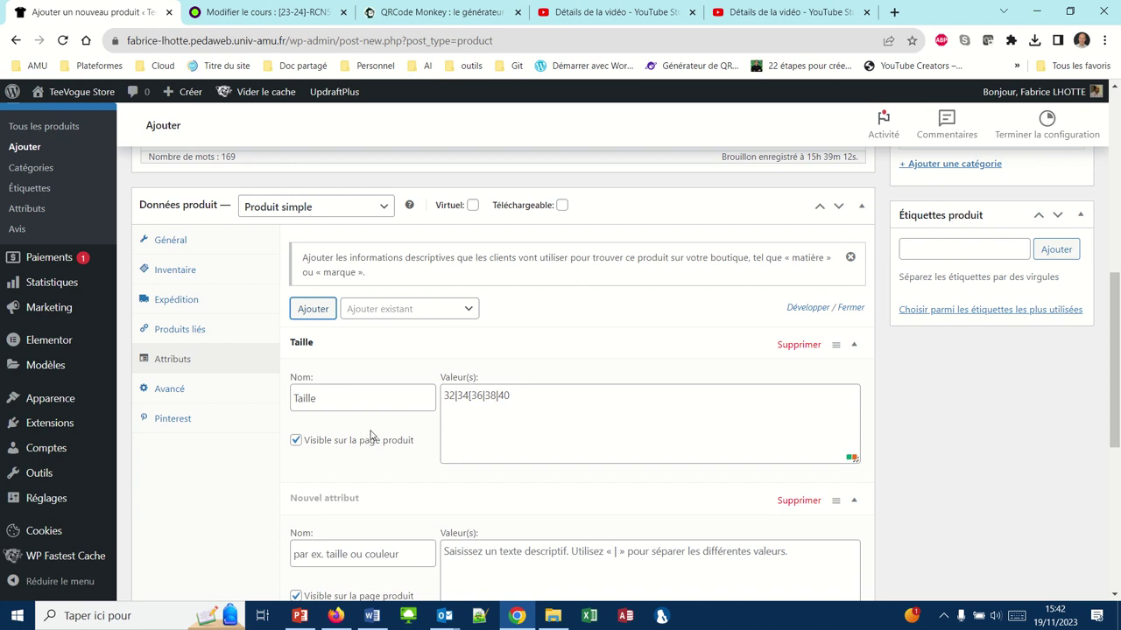
pyautogui.scroll(-1, 400, 465)
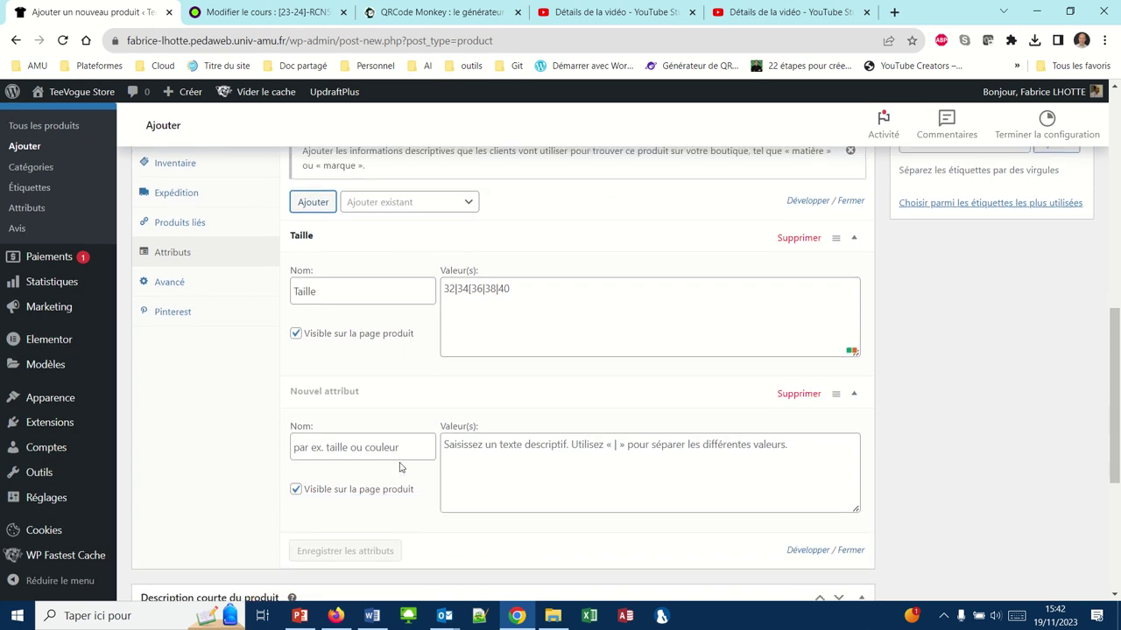
pyautogui.click(362, 440)
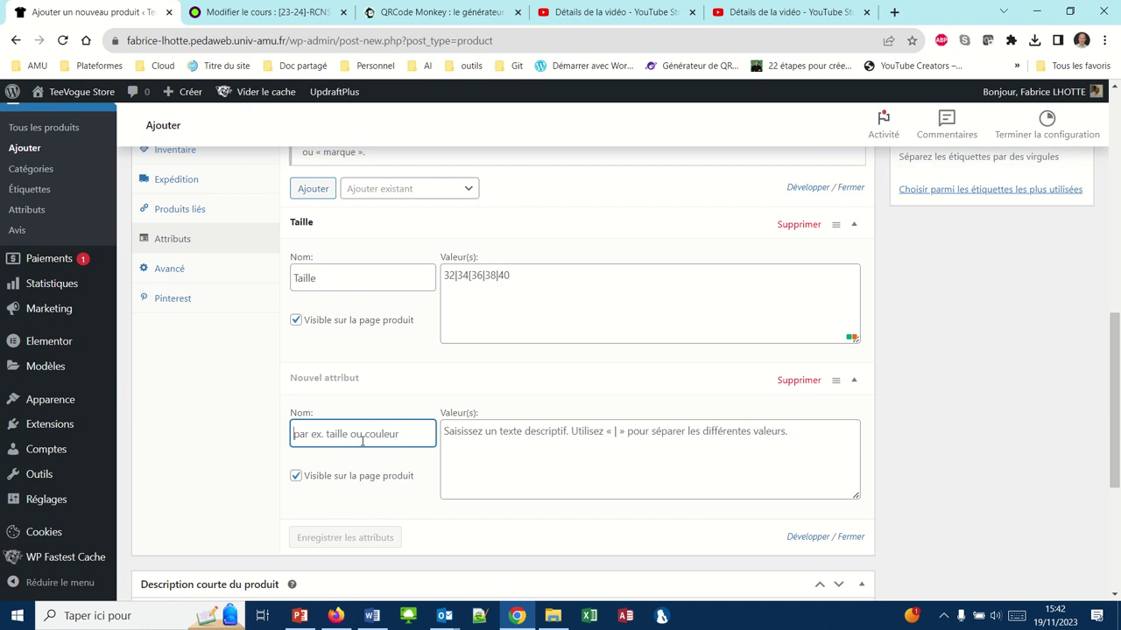
pyautogui.write('Couleur')
# Step: Give the "Couleur" attribute the values Bleu ciel|Bleu foncé|Délavé|Vieilli and save the attributes
pyautogui.click(445, 431)
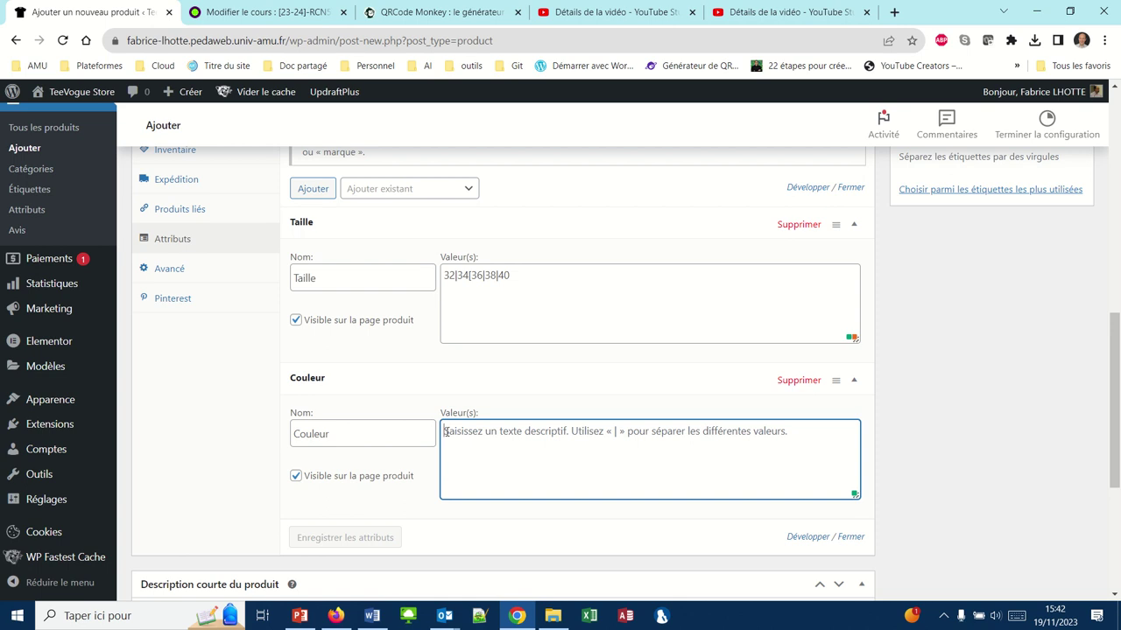
pyautogui.write('Bleu')
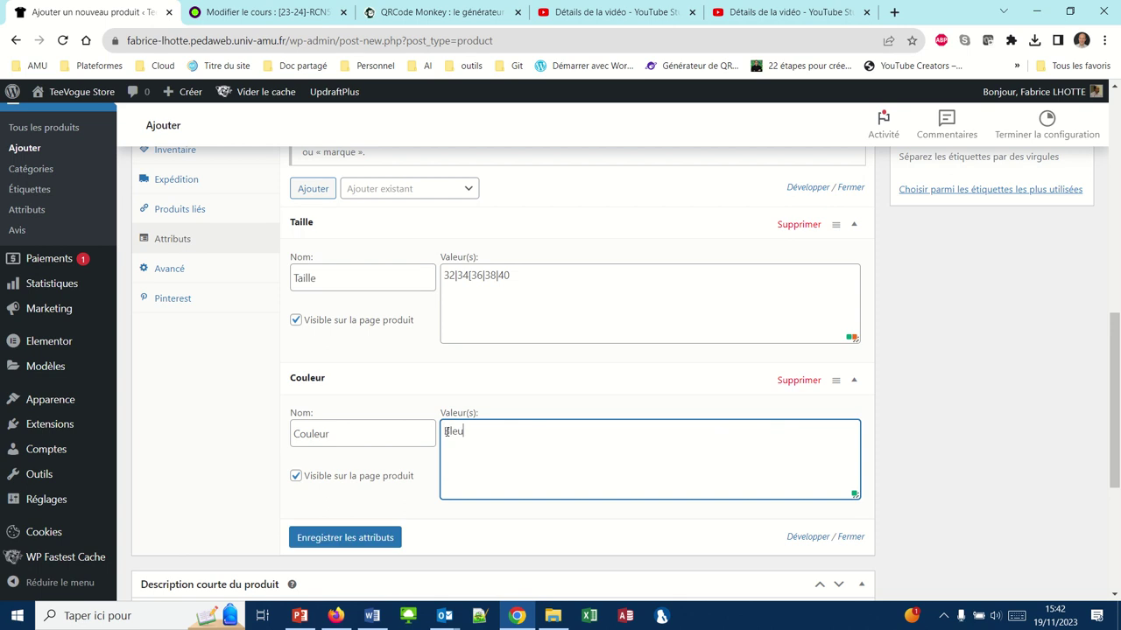
pyautogui.write(' ciel')
pyautogui.write('|Bleu fonc')
pyautogui.write('é')
pyautogui.write('|Délavé')
pyautogui.write('[')
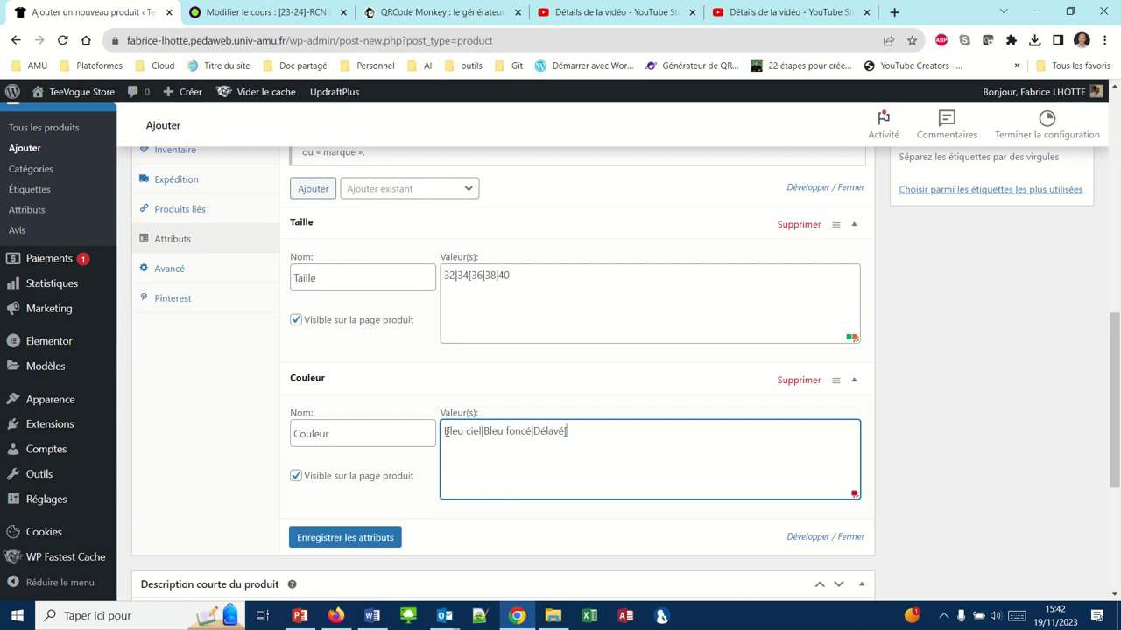
pyautogui.write('Vieilli')
pyautogui.click(312, 537)
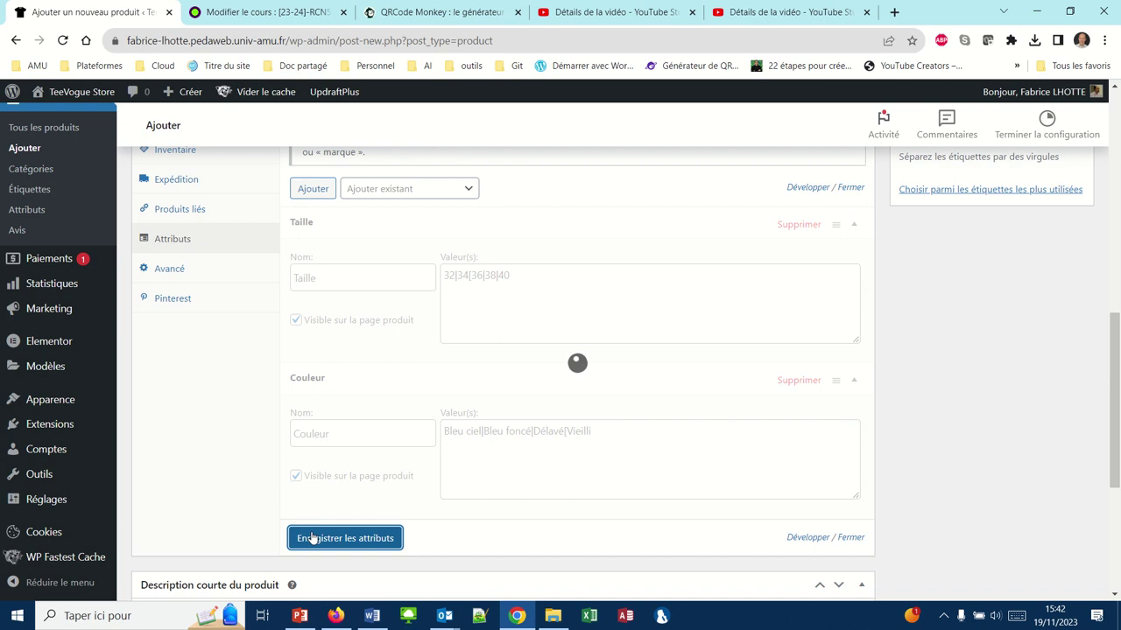
# Step: Review the product's advanced settings for order note, menu order and customer reviews
pyautogui.scroll(2, 458, 248)
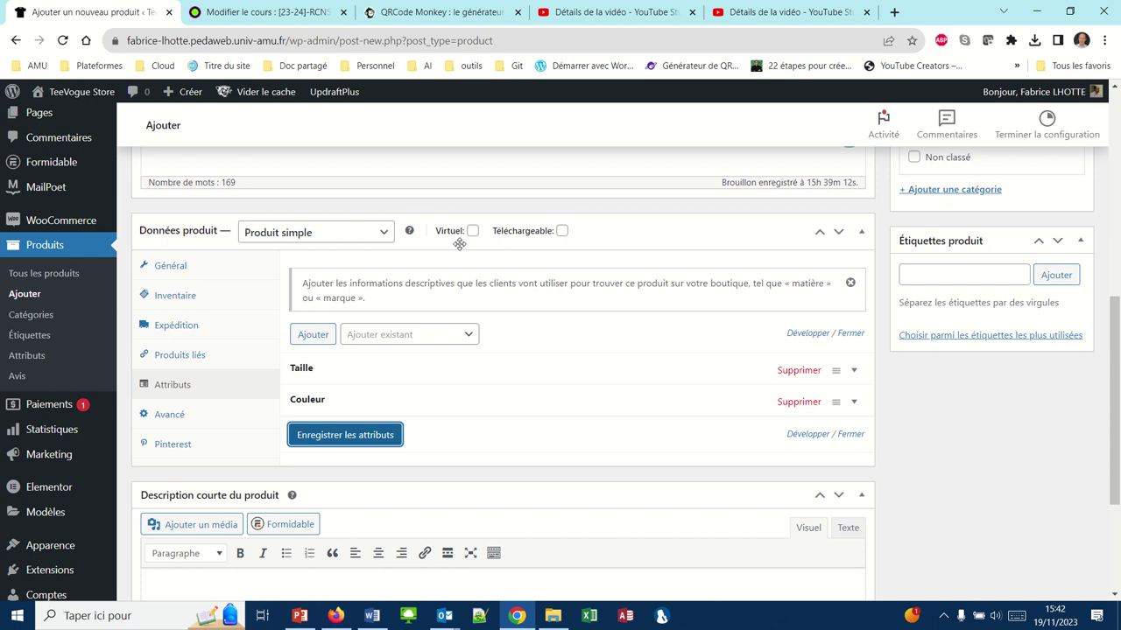
pyautogui.click(181, 417)
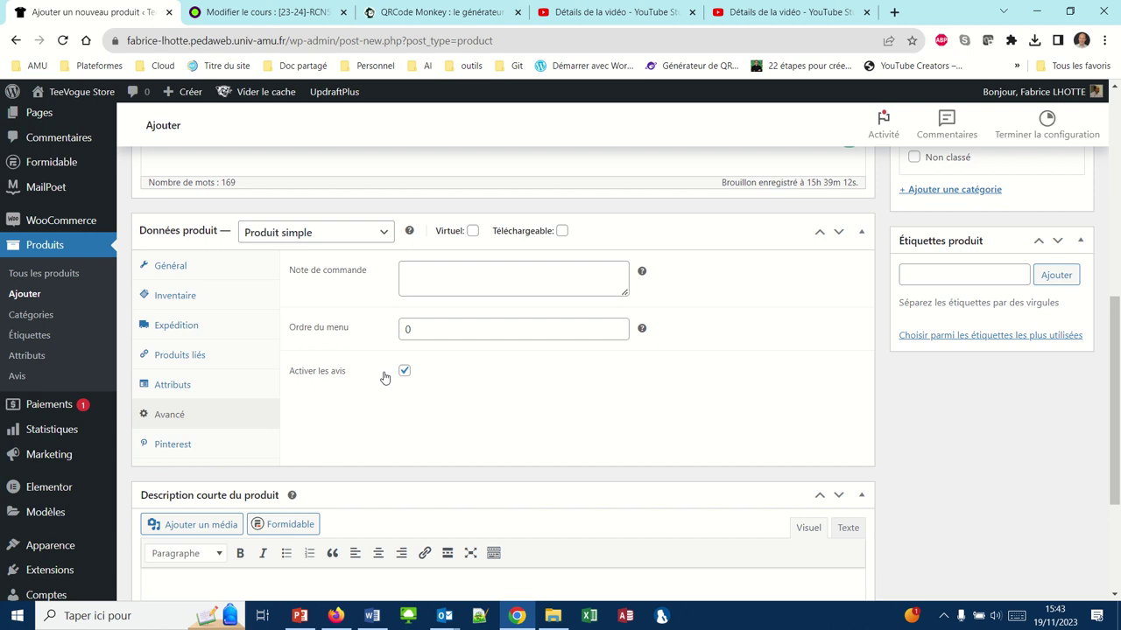
# Step: Begin the product's short description with the title line "Levi's 501 Skinny WellThread"
pyautogui.scroll(-3, 383, 377)
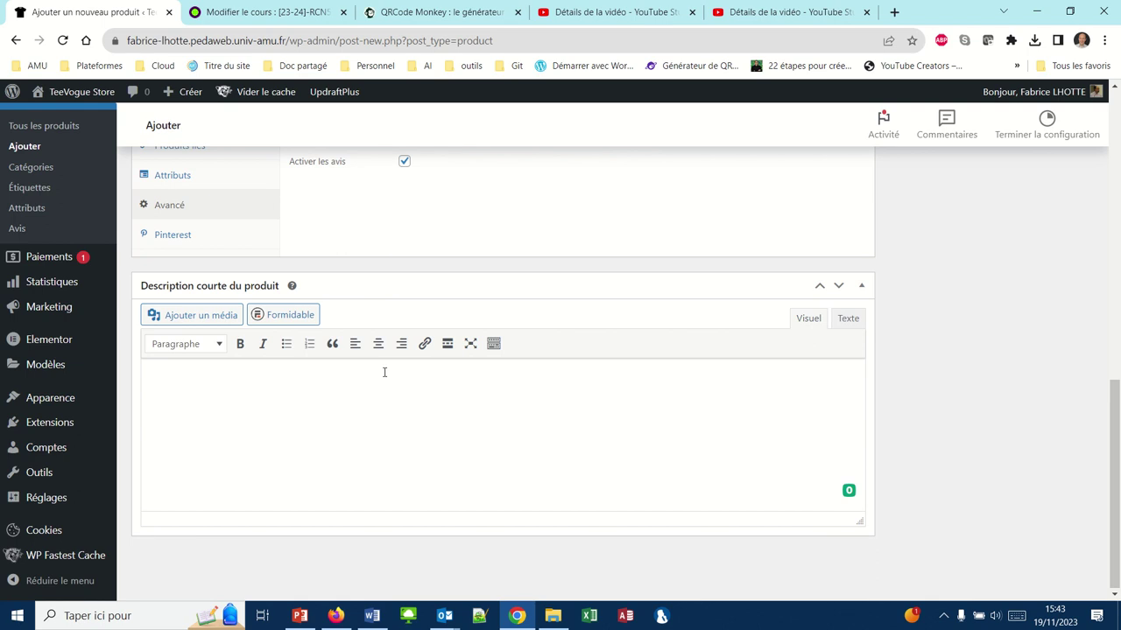
pyautogui.click(238, 381)
pyautogui.write('Lev')
pyautogui.write("i's ")
pyautogui.write('501')
pyautogui.write('(r)')
pyautogui.press('BackSpace')
pyautogui.press('BackSpace')
pyautogui.press('BackSpace')
pyautogui.press('BackSpace')
pyautogui.write('Skinny')
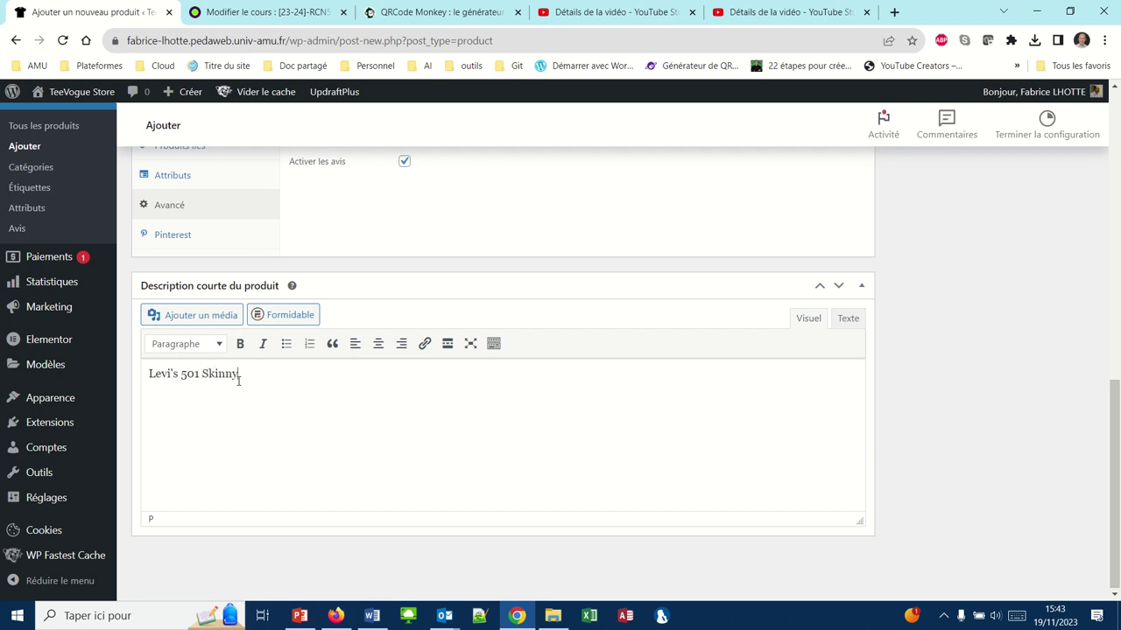
pyautogui.write(',WellThread')
# Step: Add the line "Style : Moderne, coupe skinny du 501 Original Fit" directly under the title line of the short description
pyautogui.press('Return')
pyautogui.write('Styl')
pyautogui.press('BackSpace')
pyautogui.press('BackSpace')
pyautogui.press('BackSpace')
pyautogui.press('BackSpace')
pyautogui.press('BackSpace')
pyautogui.press('Return')
pyautogui.write('Style : M')
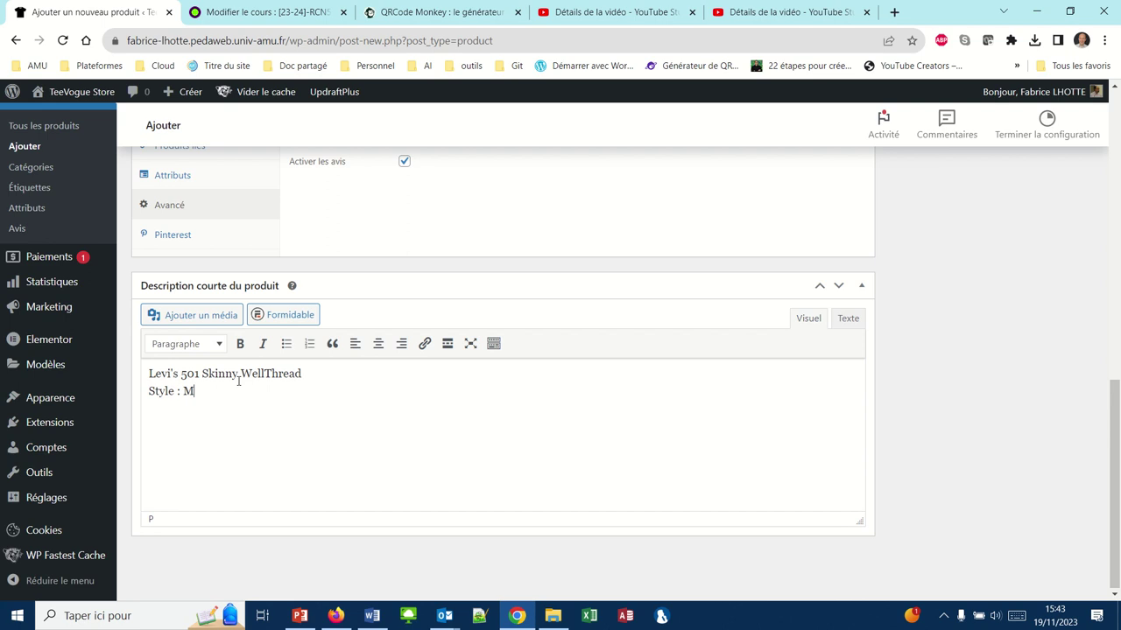
pyautogui.write('oderne, coupe skinny')
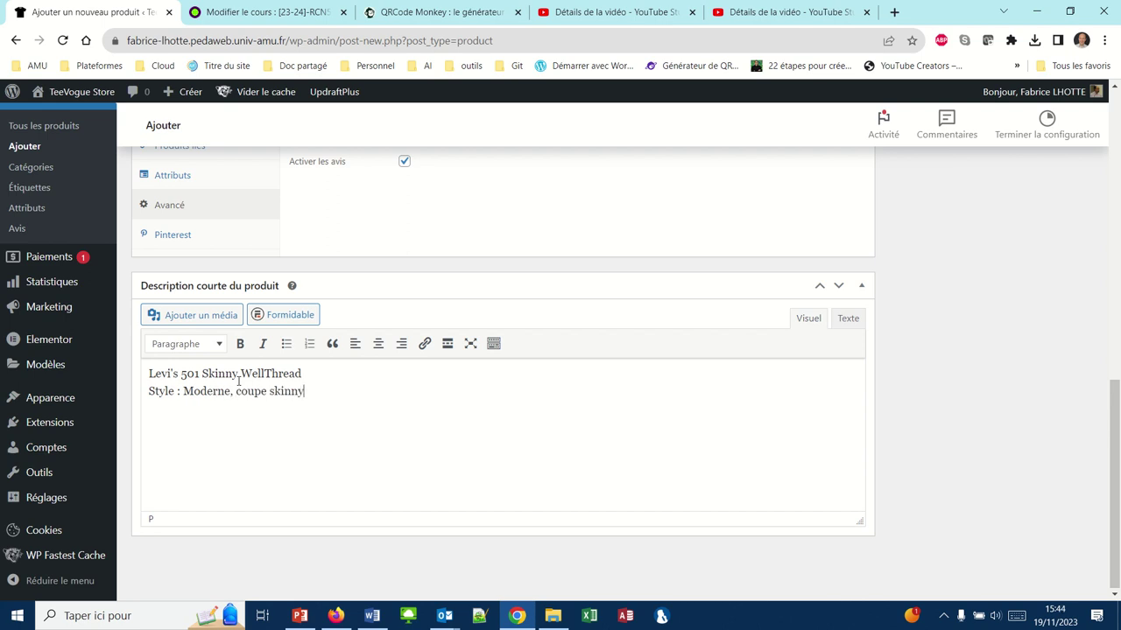
pyautogui.write(' du 501 Original Fit')
pyautogui.press('Return')
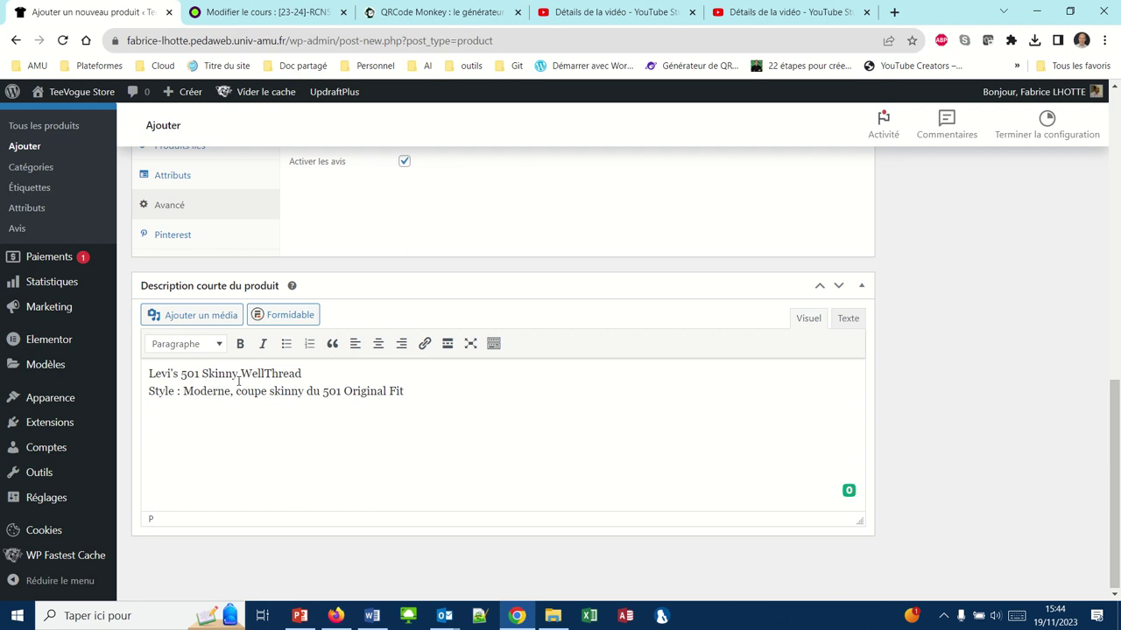
# Step: Add the line "Matériaux : Dénim de qualité, mélange durable de coton" to the short description
pyautogui.write('Matérie')
pyautogui.write('l')
pyautogui.press('BackSpace')
pyautogui.press('BackSpace')
pyautogui.write('aux : Dénim')
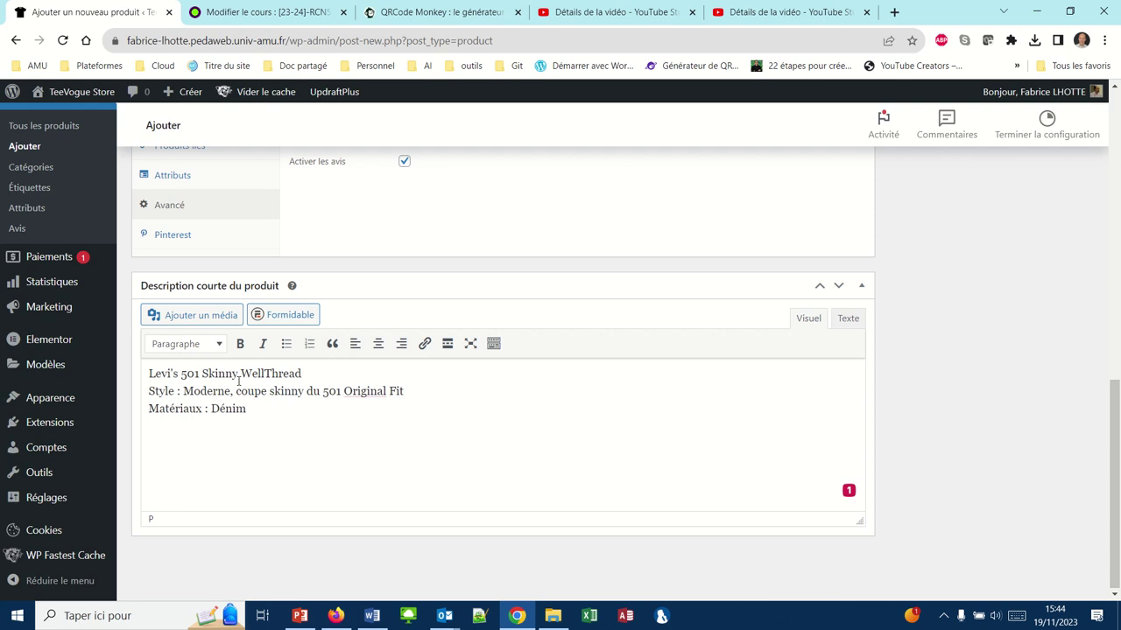
pyautogui.write(' de qualité, mélange dura')
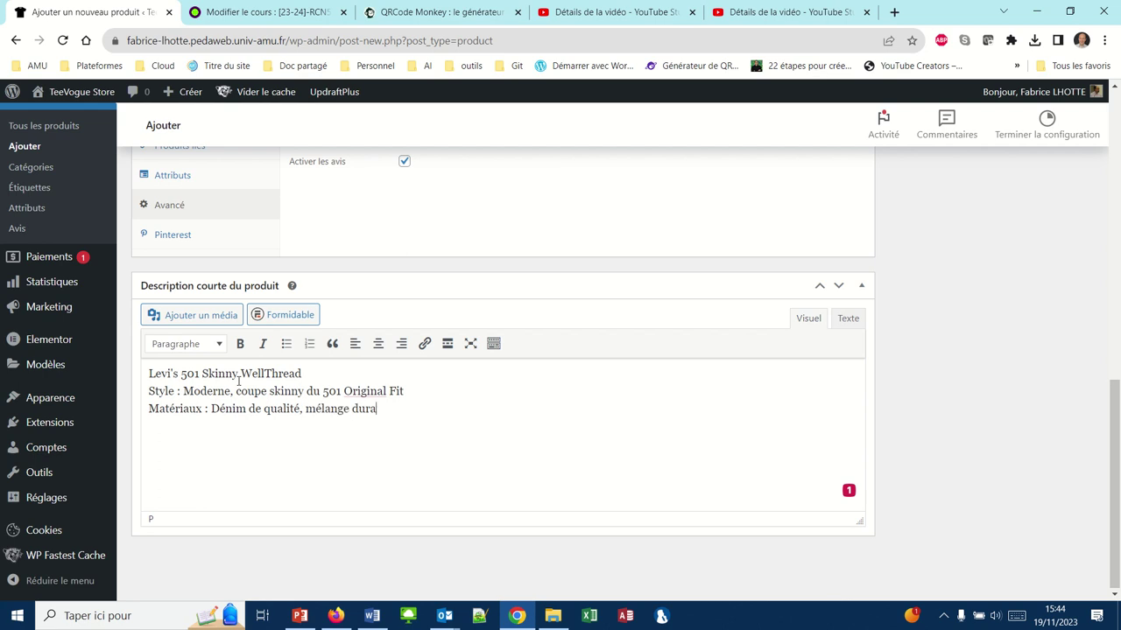
pyautogui.write('ble de coton')
pyautogui.press('Return')
# Step: Add the line "Caractéristiques : Braguette boutonnée, détails stylisés" to the short description
pyautogui.write('Caractér')
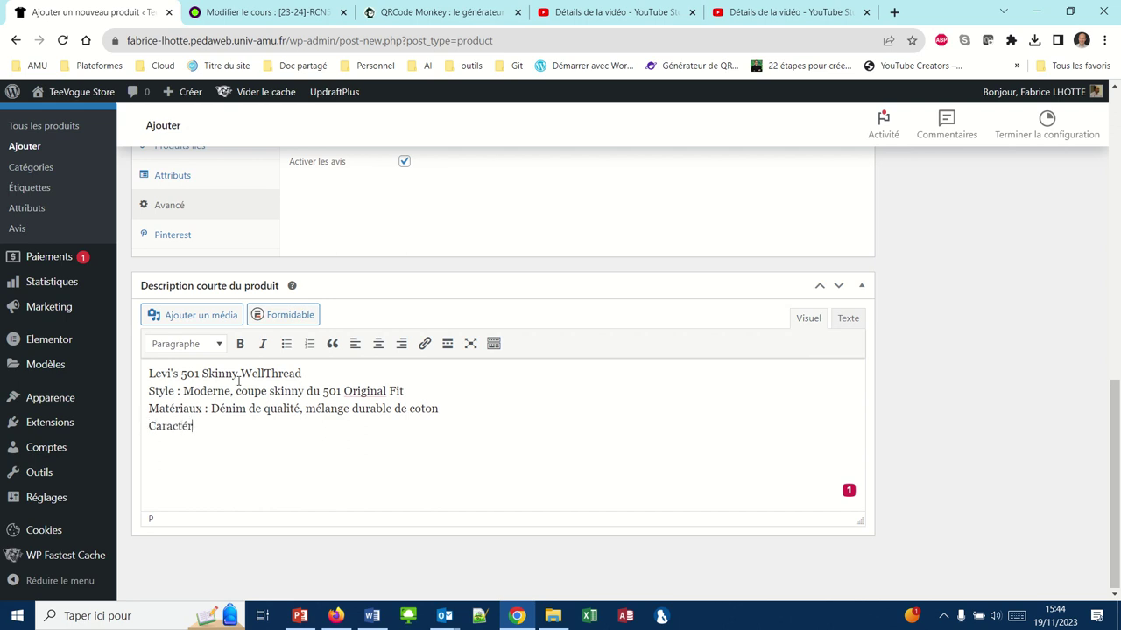
pyautogui.write('istiques : Bra')
pyautogui.write('guette bout')
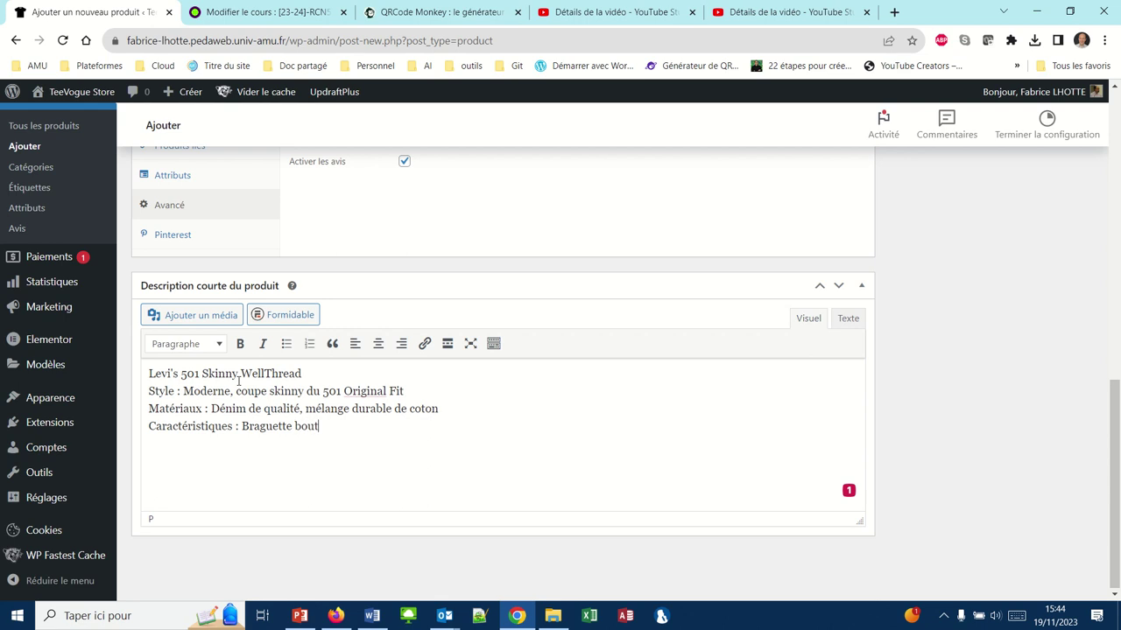
pyautogui.write('onnée, détails s')
pyautogui.write('tyli')
pyautogui.write('sée')
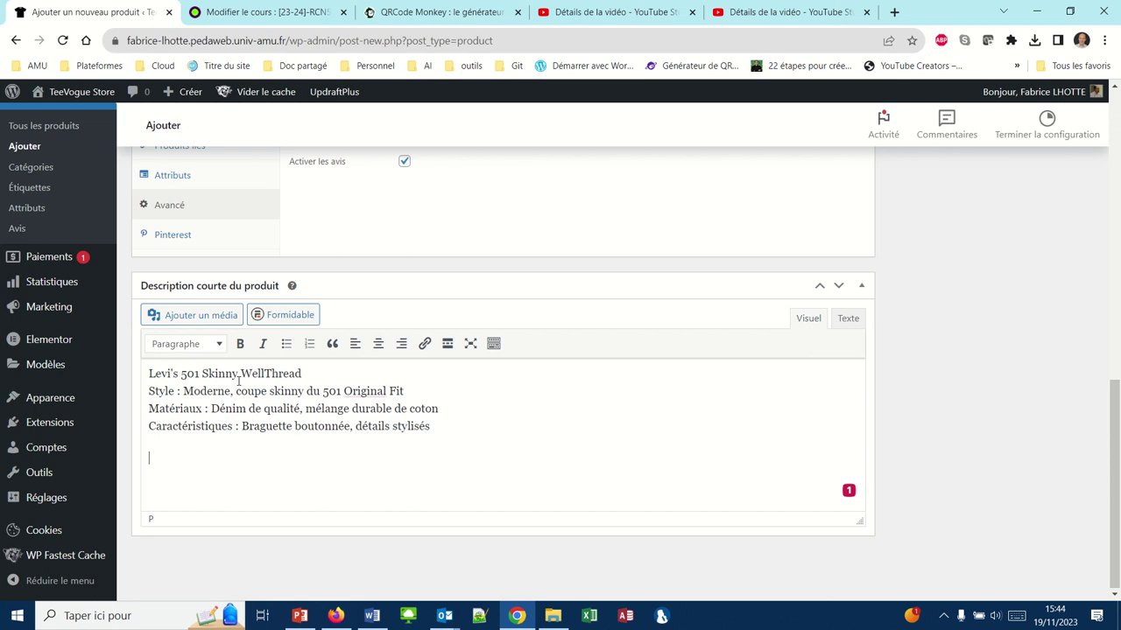
# Step: Start a new paragraph with the heading "WellThread :" and the line "Durabilité : Matériaux recyclés, pratiques écoresponsables"
pyautogui.write('WellThread :')
pyautogui.press('Return')
pyautogui.write('Durabilit')
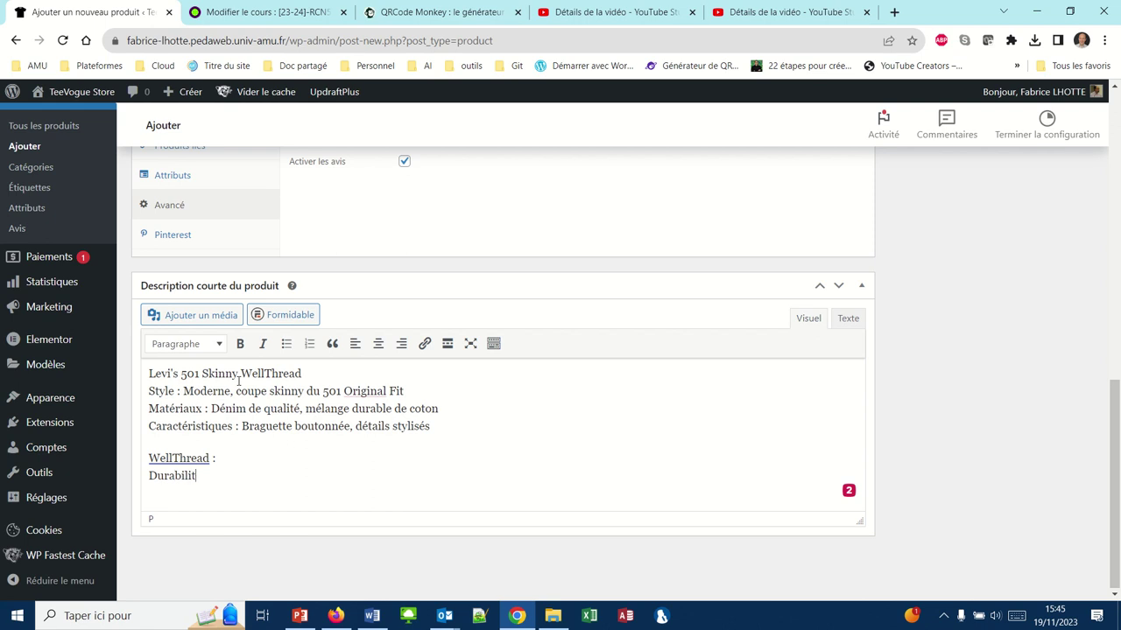
pyautogui.write('é :  Matériaux recyclés')
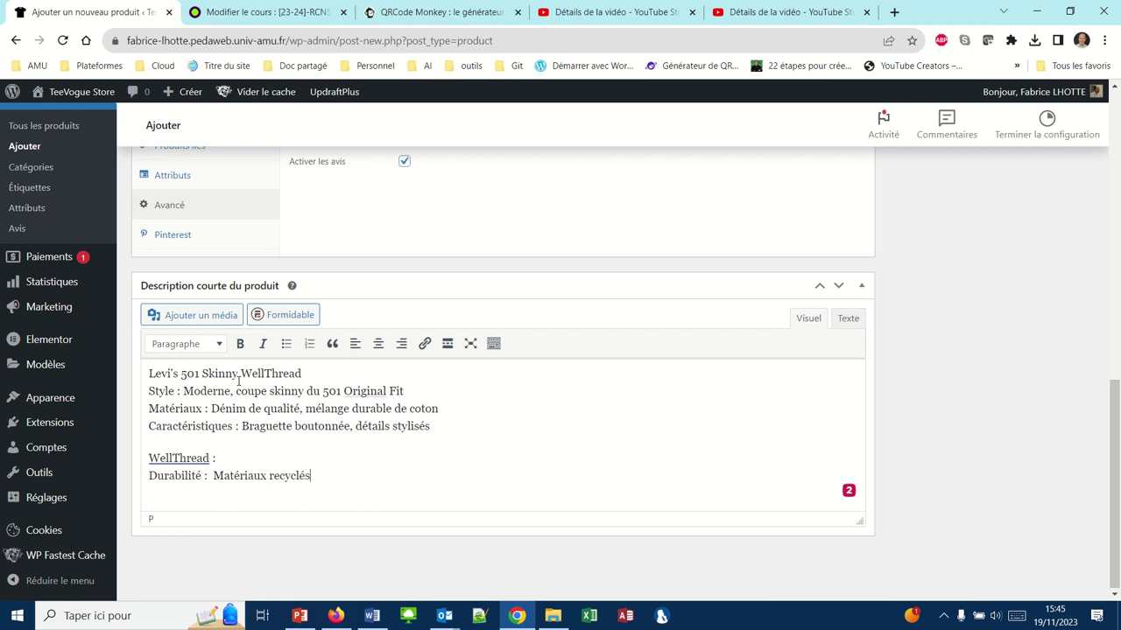
pyautogui.write(', pratiques écoresponsabl')
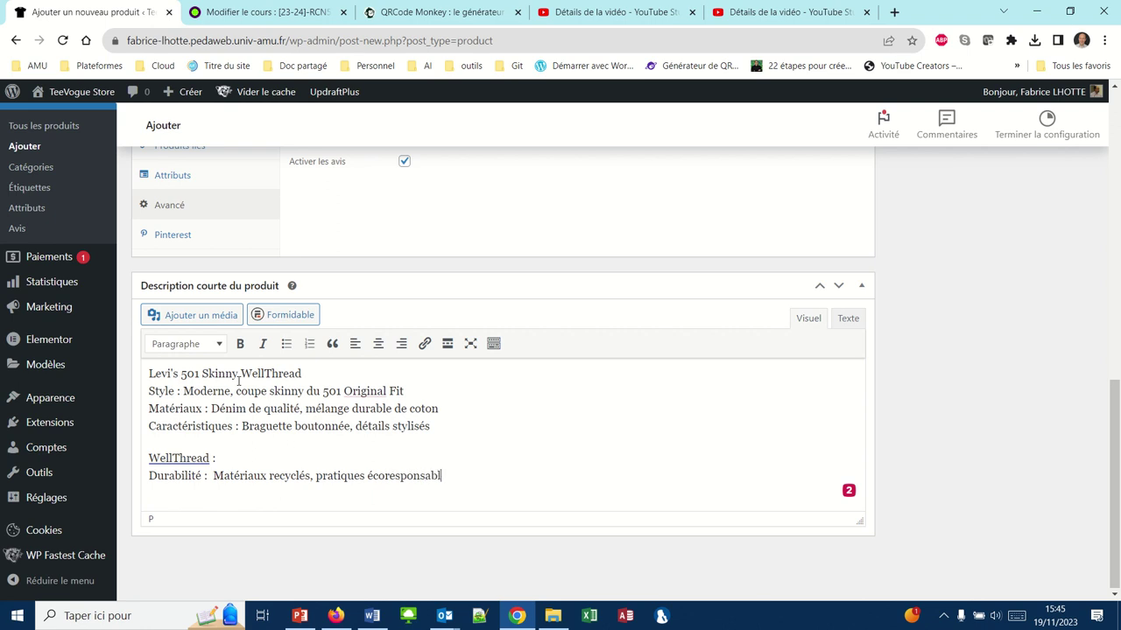
pyautogui.write('es')
pyautogui.press('Return')
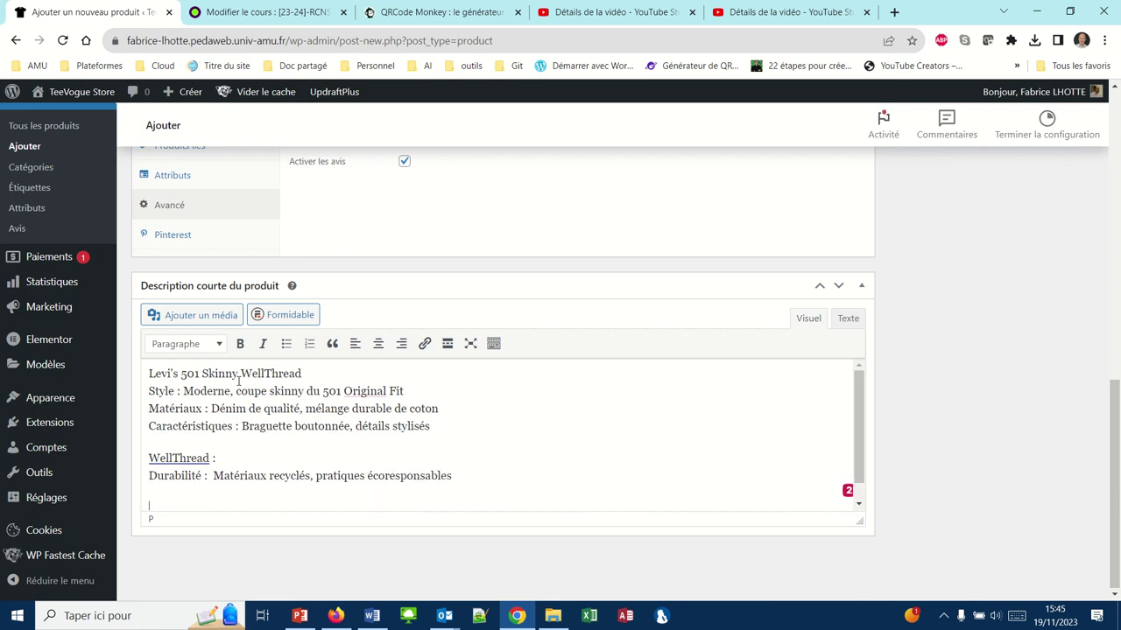
# Step: Add the line "Circulaire : Favorise l'économie circulaire pour réduire l'impact environnemental" directly below the Durabilité line
pyautogui.press('BackSpace')
pyautogui.press('Return')
pyautogui.write('Circulaire')
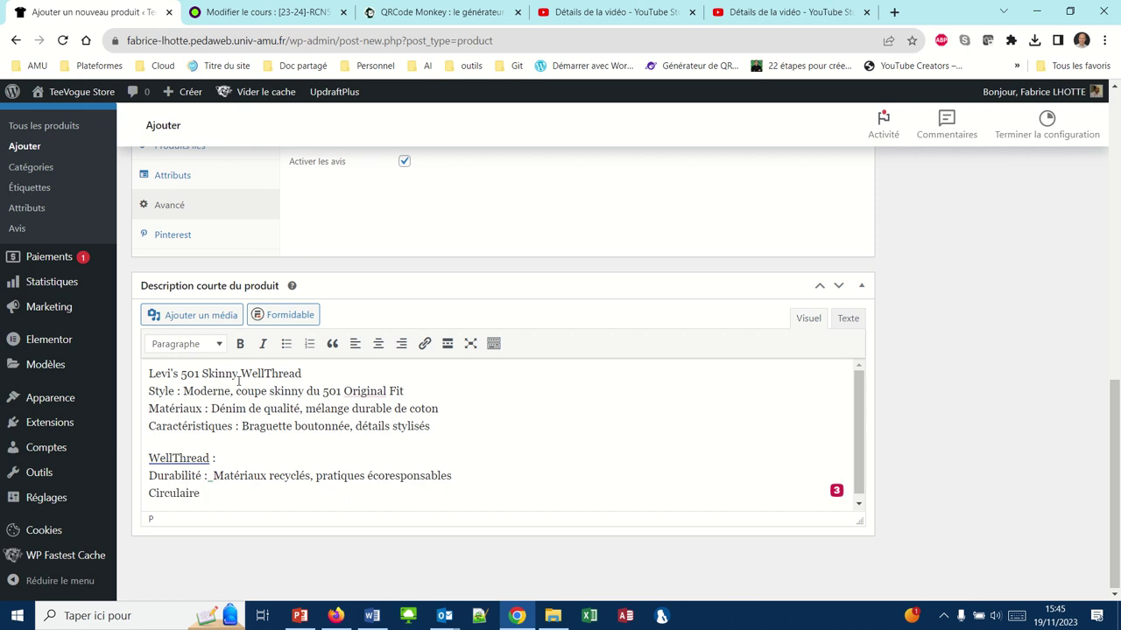
pyautogui.write(" : Favorise l'économie cir")
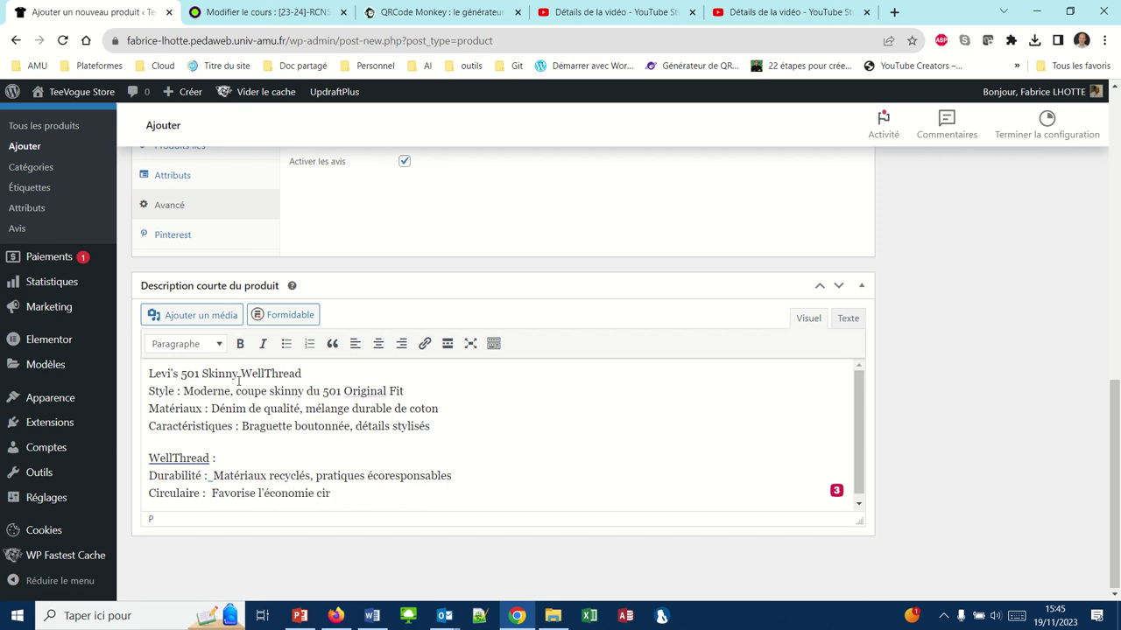
pyautogui.write("ucculaire pour réduire l'impac")
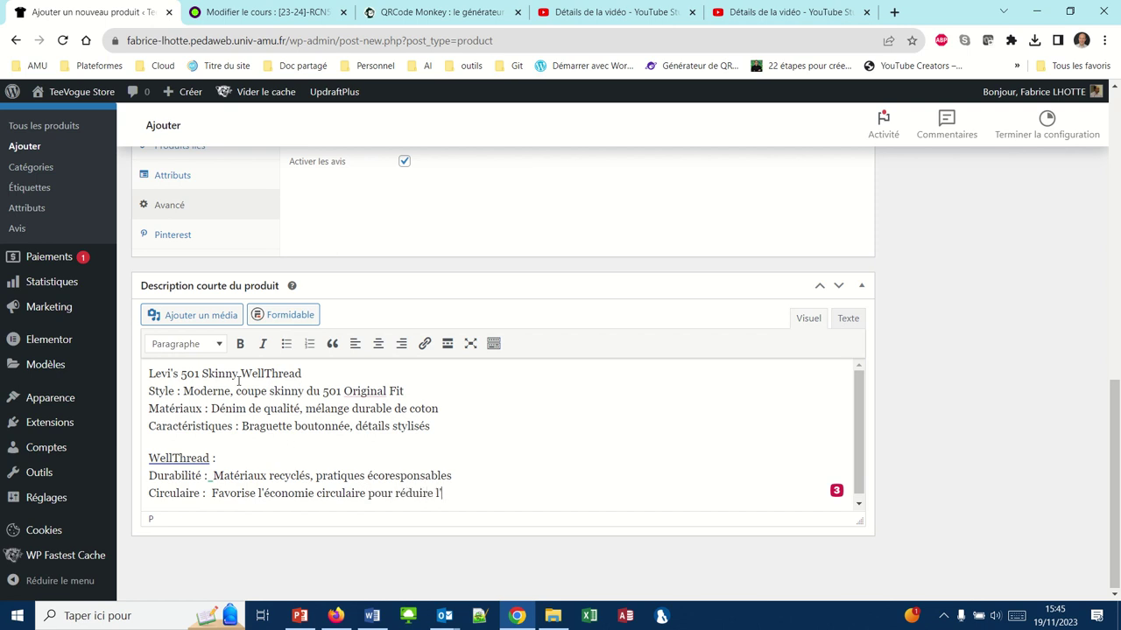
pyautogui.write('t environnemental')
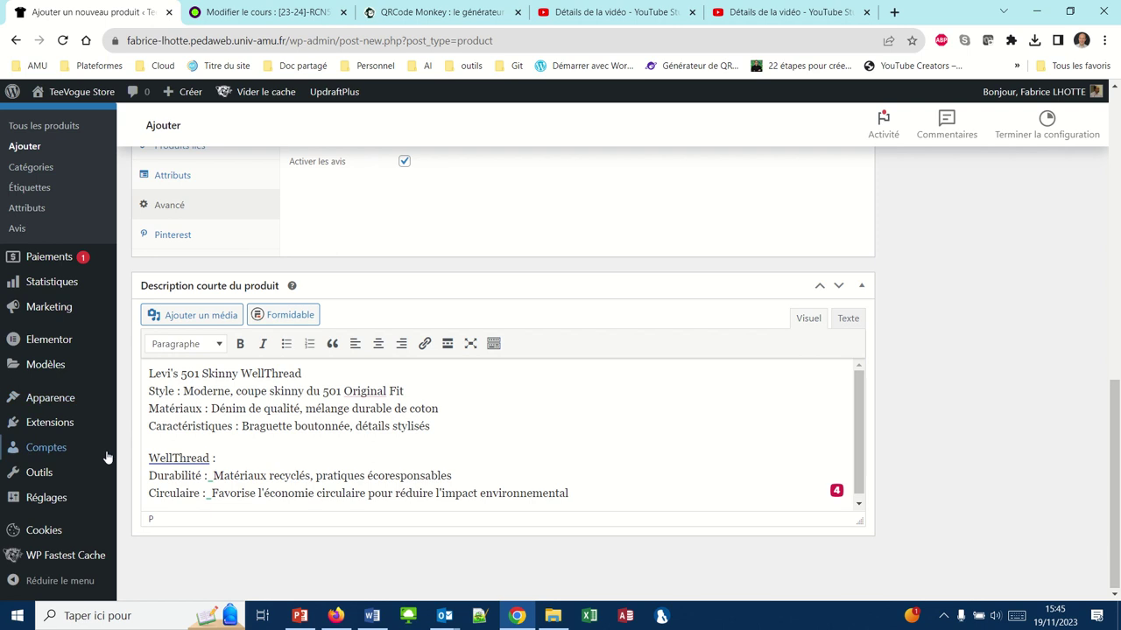
# Step: Correct the double space after "Durabilité :" in the short description
pyautogui.click(210, 475)
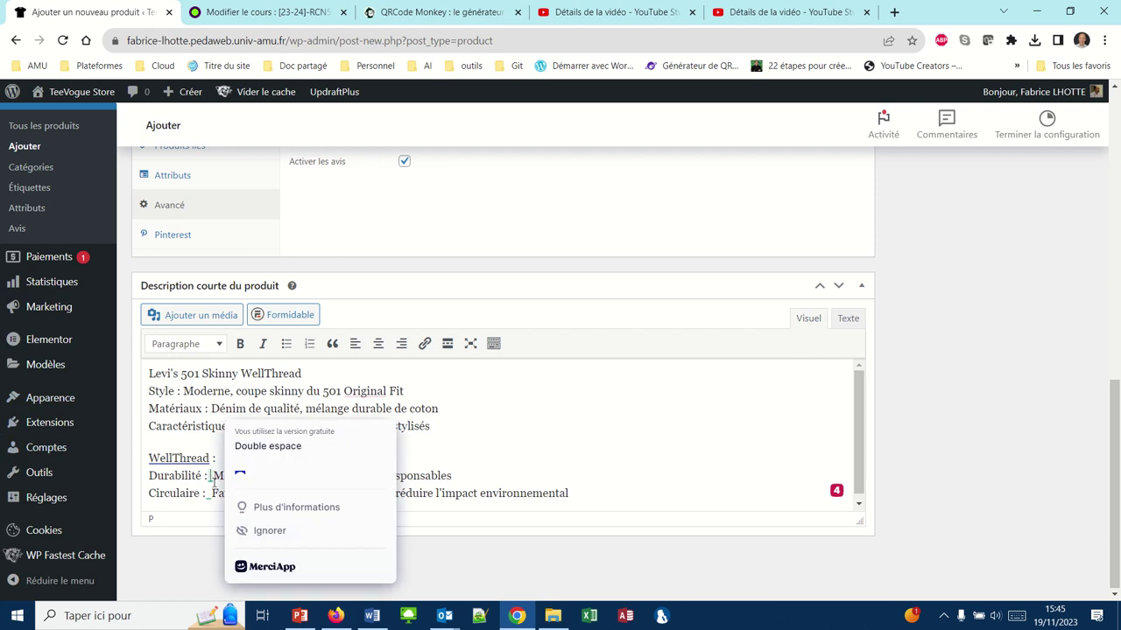
pyautogui.click(230, 532)
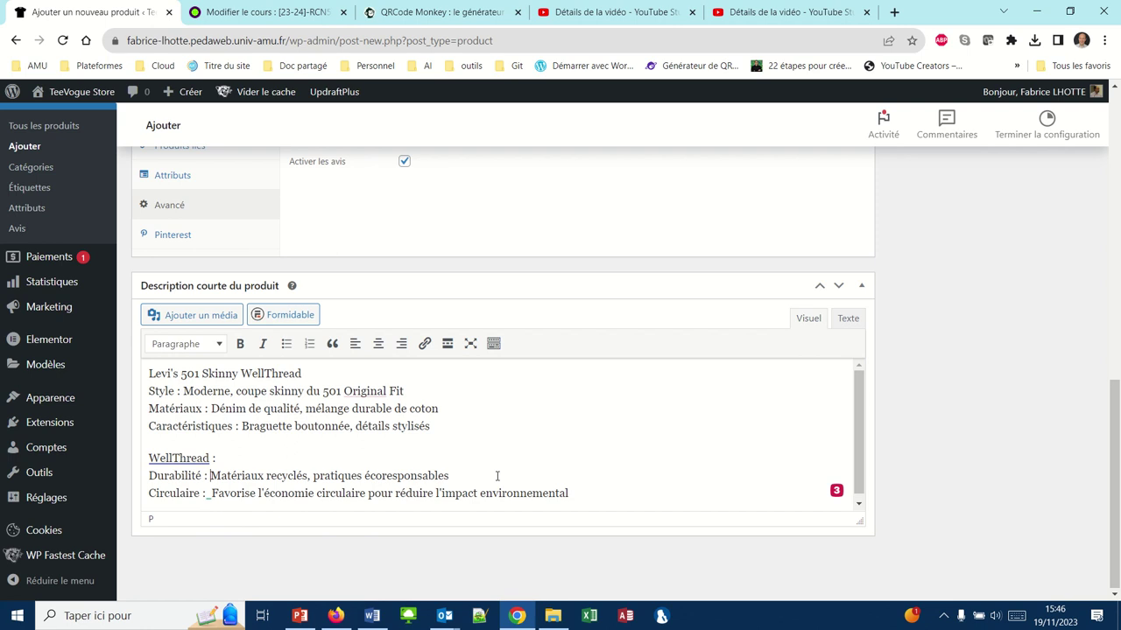
pyautogui.scroll(-1, 496, 477)
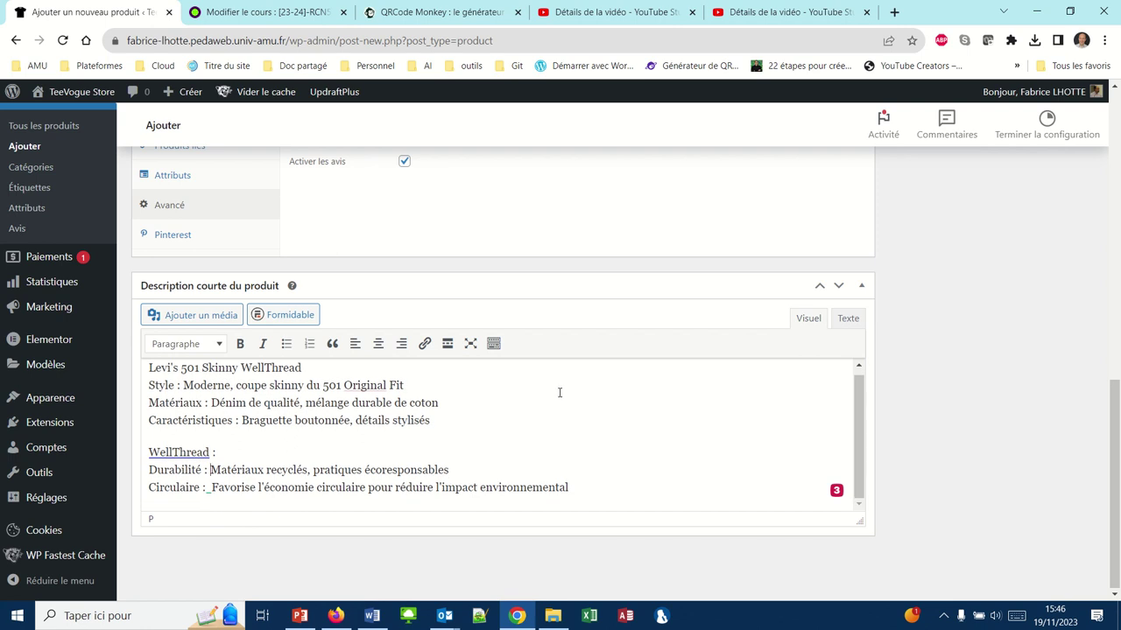
# Step: Open the selection of a product image for the new product
pyautogui.scroll(5, 990, 363)
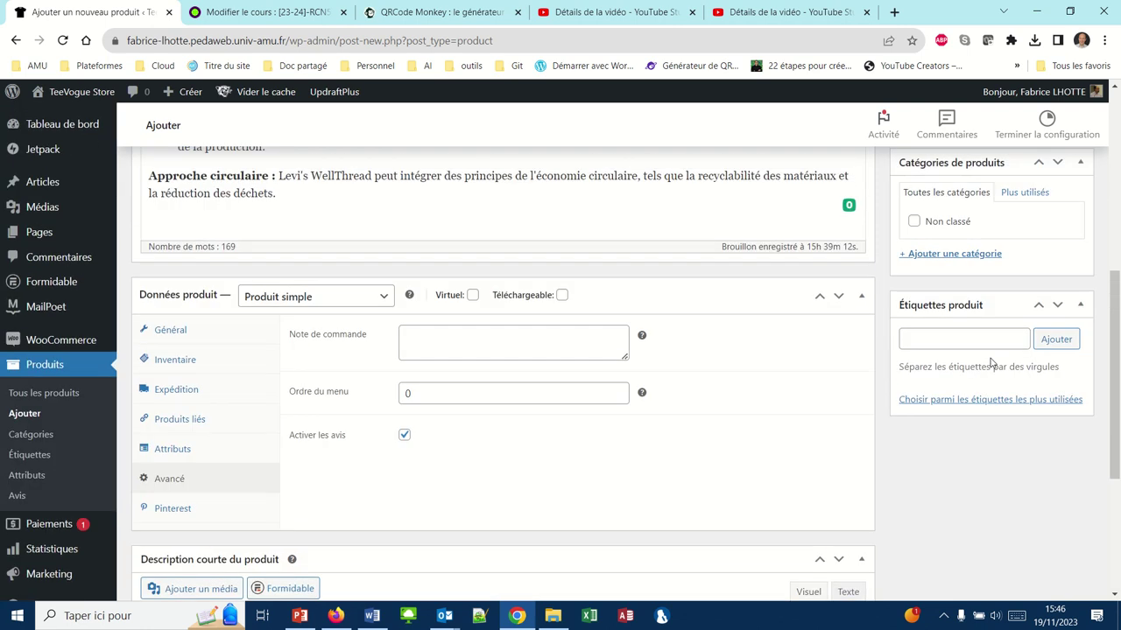
pyautogui.scroll(3, 990, 362)
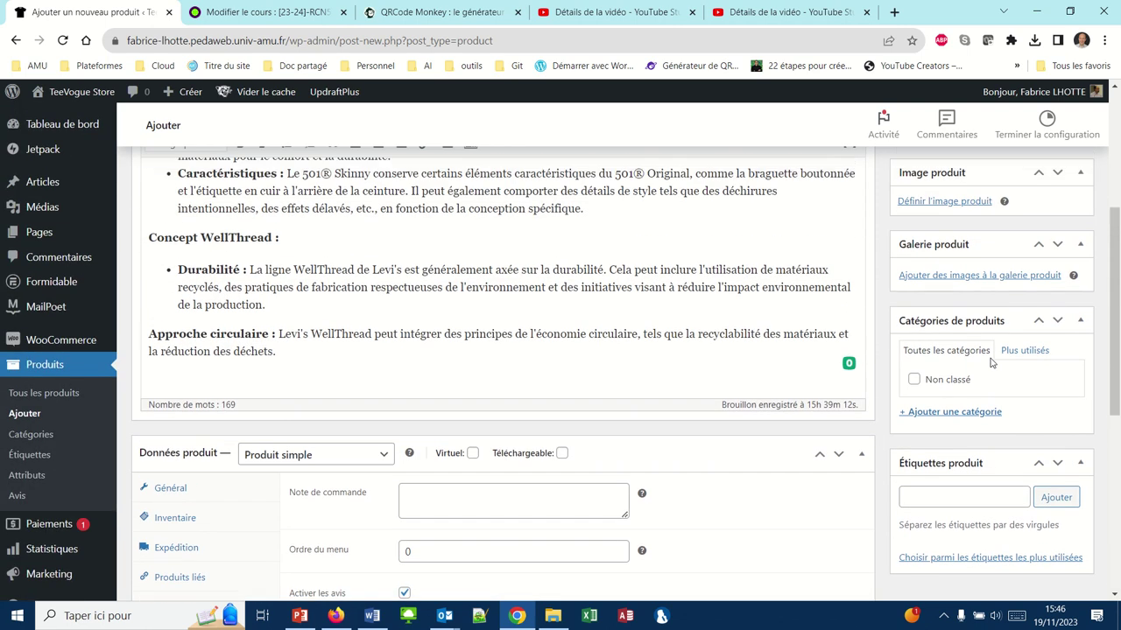
pyautogui.scroll(-1, 991, 363)
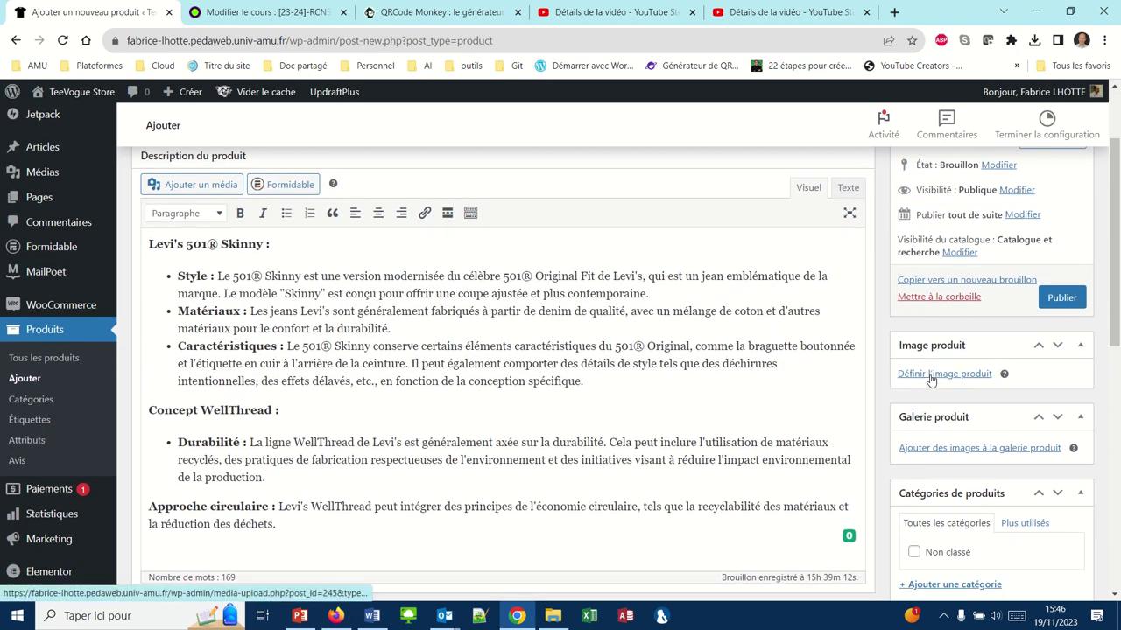
pyautogui.click(928, 377)
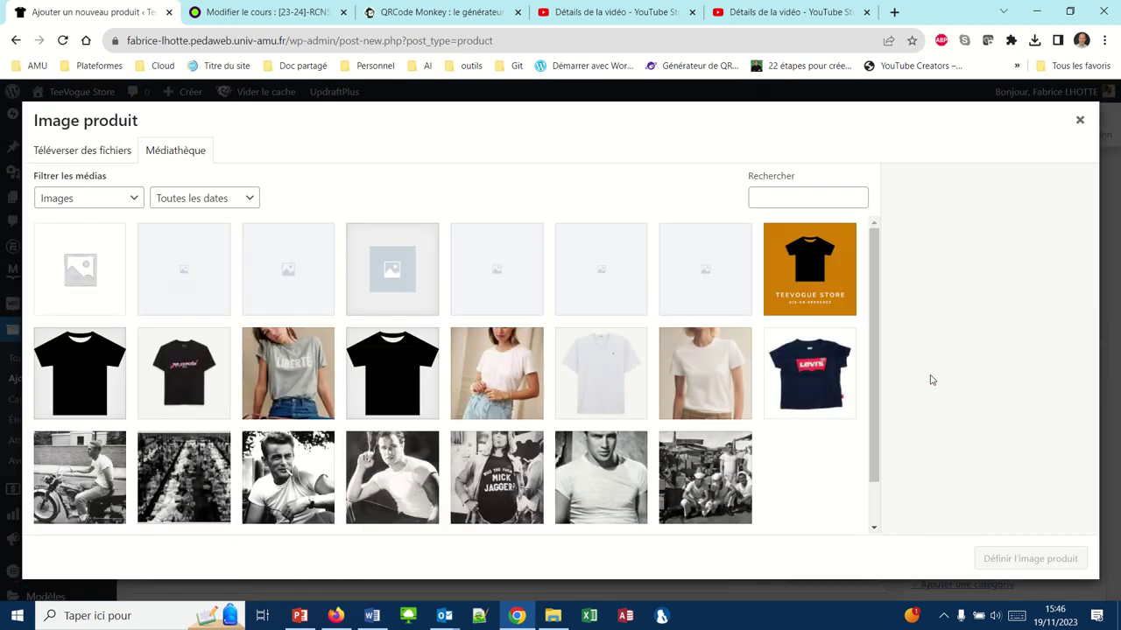
pyautogui.scroll(-1, 698, 350)
pyautogui.scroll(1, 698, 351)
# Step: Upload Levis501SW1.png from the "RCN5-Package ressrources" folder, inside Semestre Impair > IUT - BUT TCX - R5MDEE10 RCN5, to the media library
pyautogui.click(98, 154)
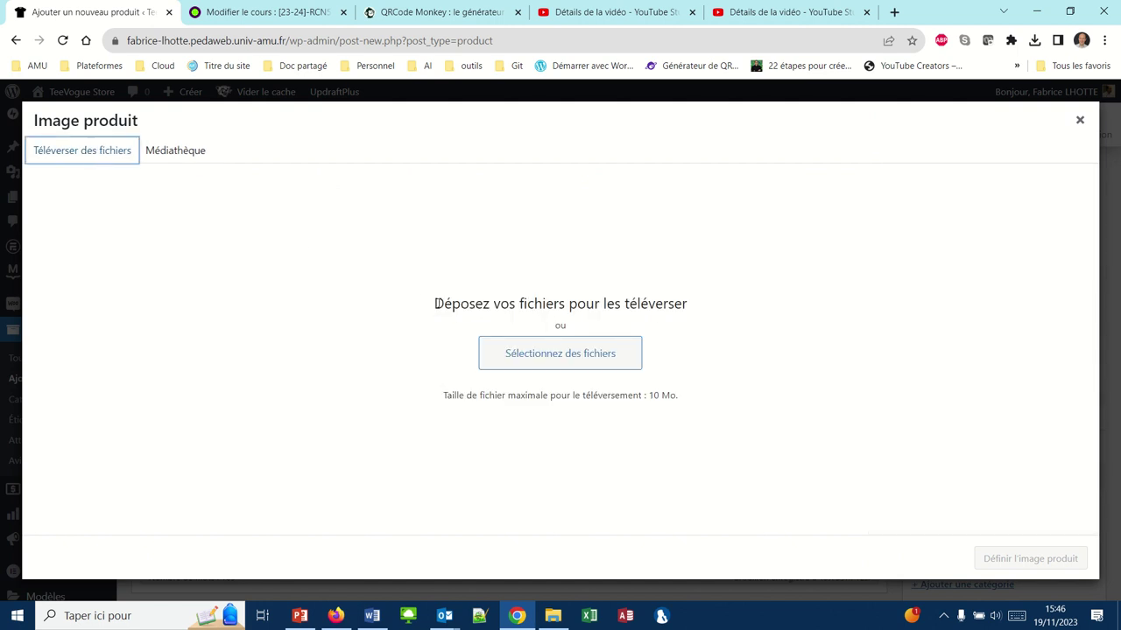
pyautogui.click(505, 350)
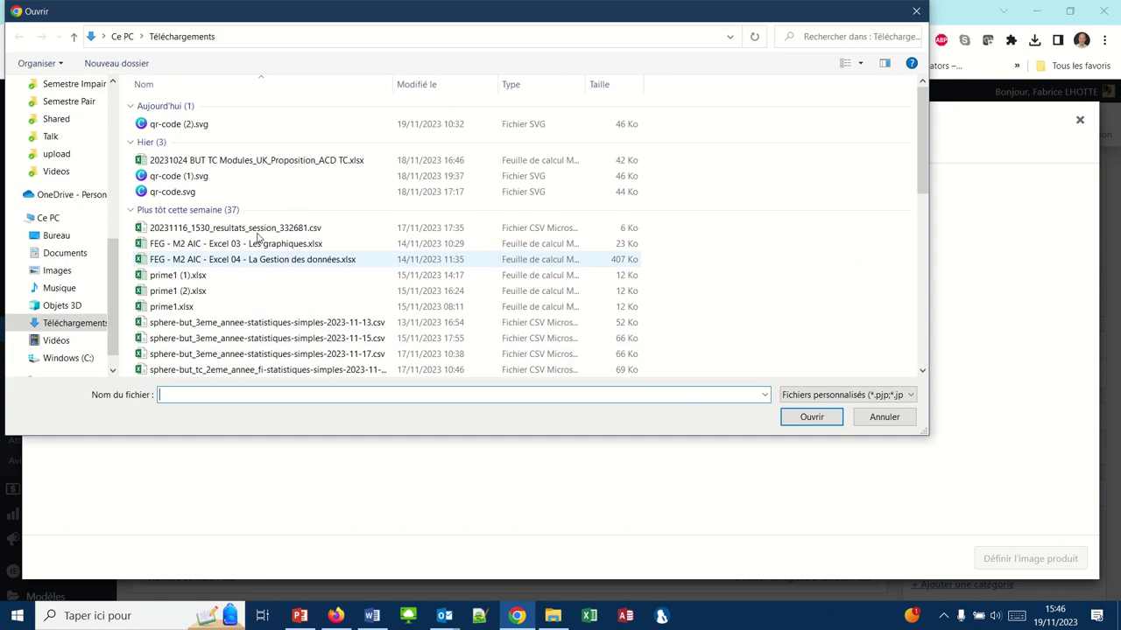
pyautogui.click(63, 86)
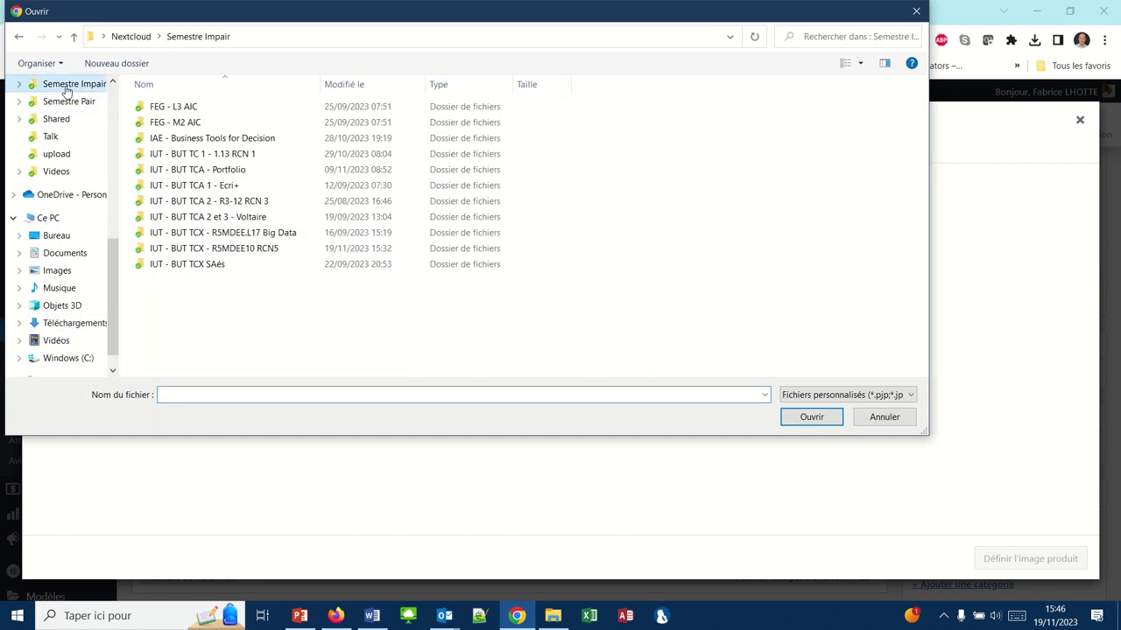
pyautogui.doubleClick(186, 250)
pyautogui.doubleClick(163, 123)
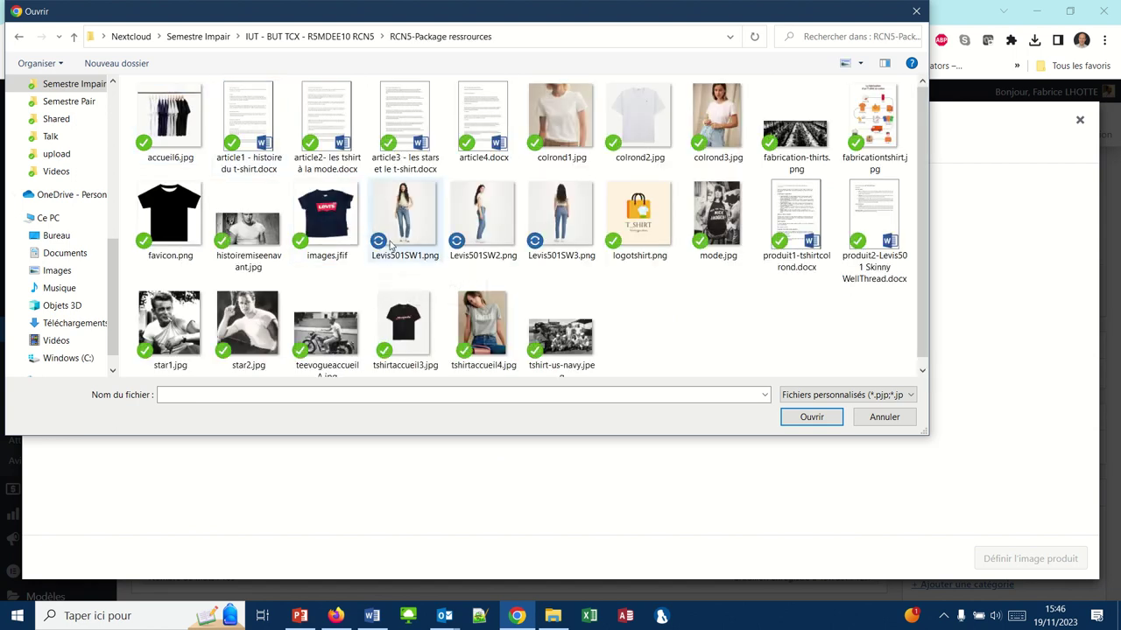
pyautogui.click(411, 220)
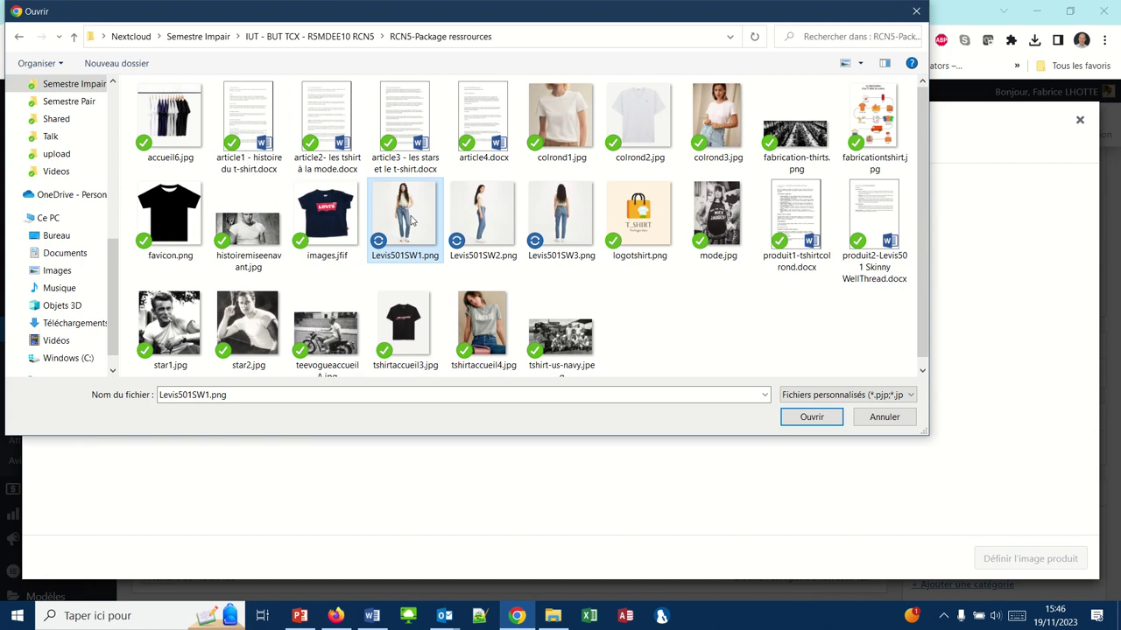
pyautogui.click(823, 419)
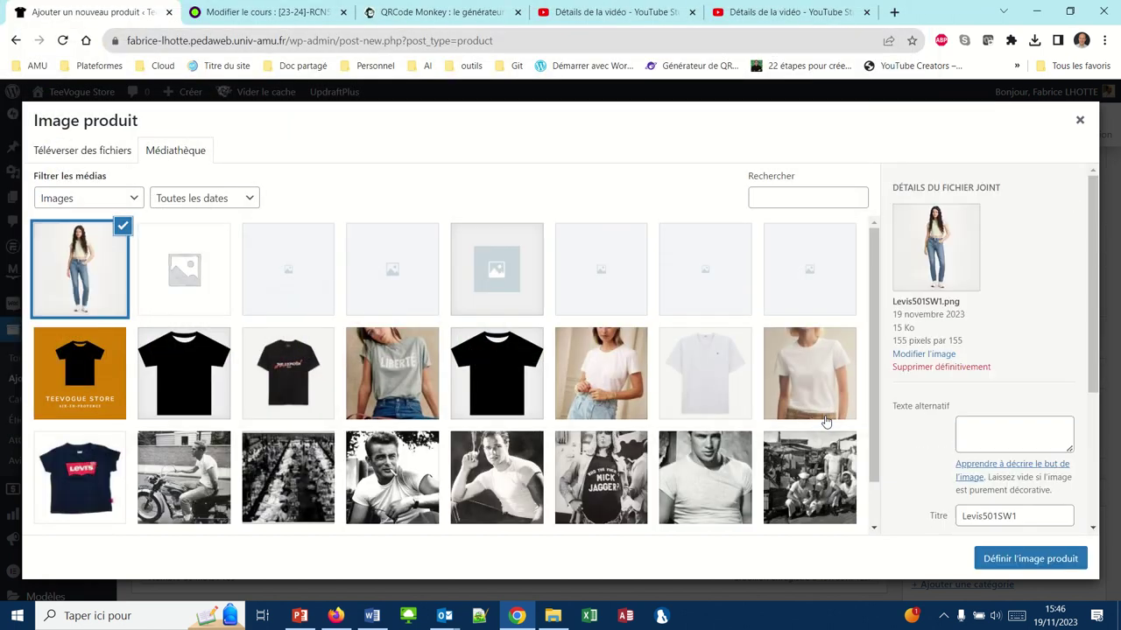
# Step: Give the uploaded image the alternative text "Levi's 501 Skinny WellThread" and set it as the product image
pyautogui.click(962, 427)
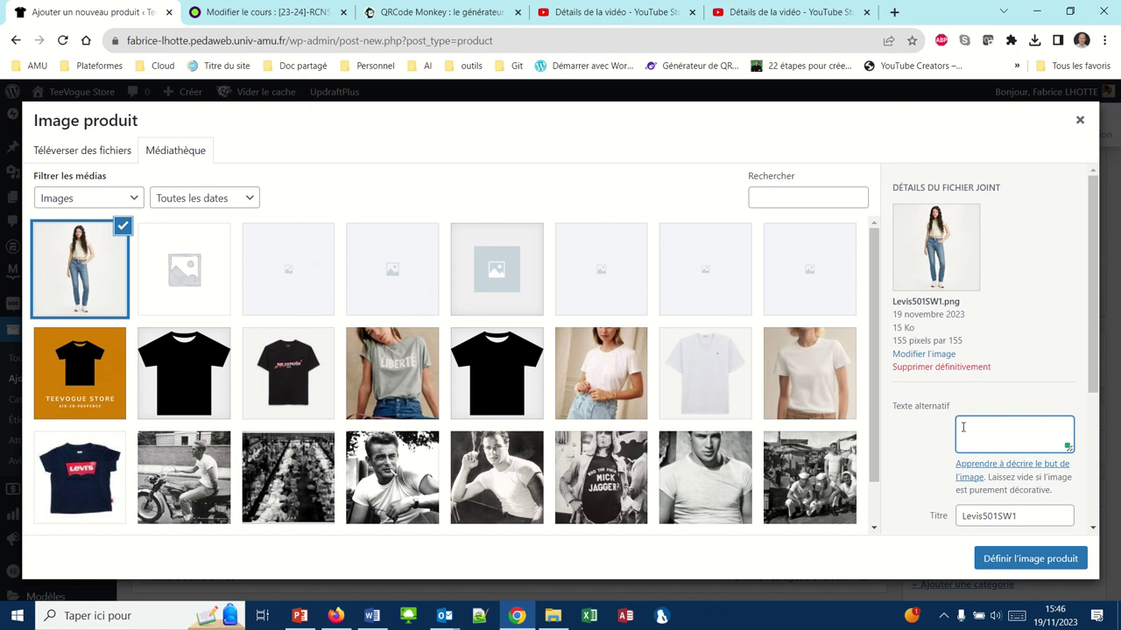
pyautogui.write("Levi's 501 Skinny WellThread")
pyautogui.hotkey('shift', 'Up')
pyautogui.hotkey('shift', 'Left')
pyautogui.hotkey('shift', 'Left')
pyautogui.hotkey('shift', 'Left')
pyautogui.hotkey('shift', 'Left')
pyautogui.hotkey('shift', 'Left')
pyautogui.hotkey('shift', 'Left')
pyautogui.hotkey('shift', 'Left')
pyautogui.hotkey('shift', 'Left')
pyautogui.hotkey('shift', 'Left')
pyautogui.hotkey('shift', 'Left')
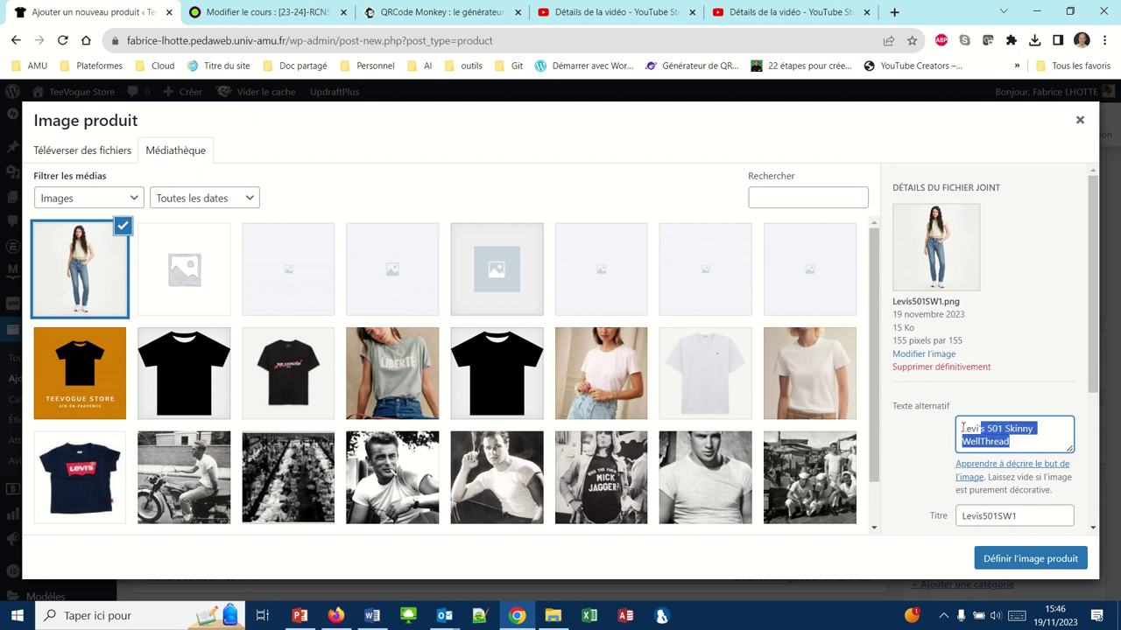
pyautogui.hotkey('shift', 'Left')
pyautogui.hotkey('shift', 'Left')
pyautogui.click(1029, 559)
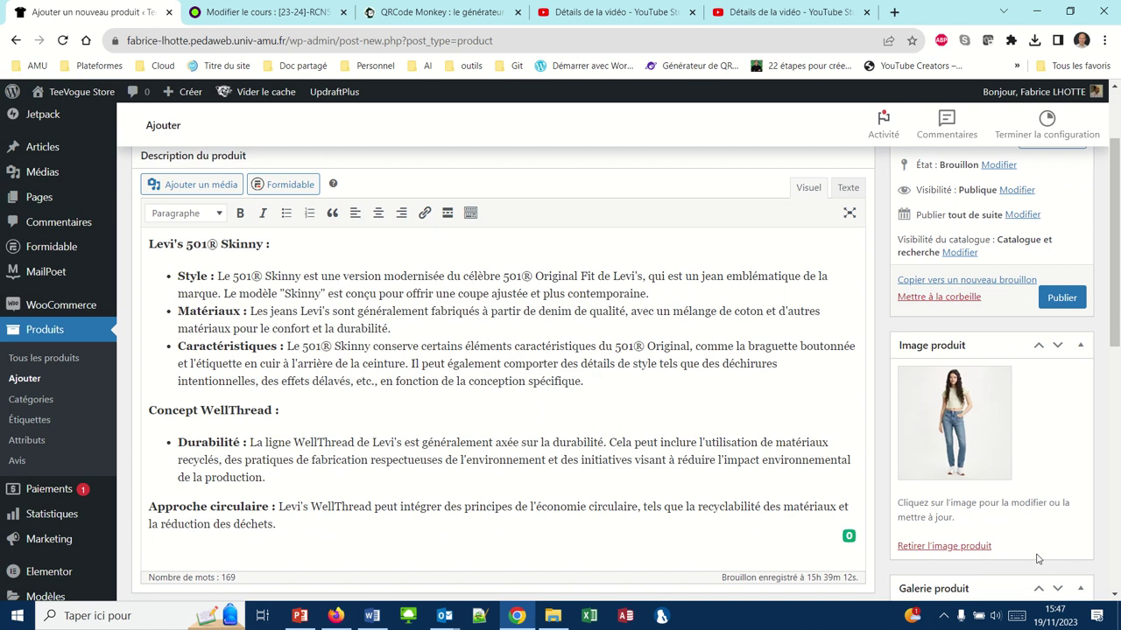
# Step: Upload Levis501SW2.png and Levis501SW3.png from the same folder and add both images to the product gallery
pyautogui.scroll(-3, 1023, 508)
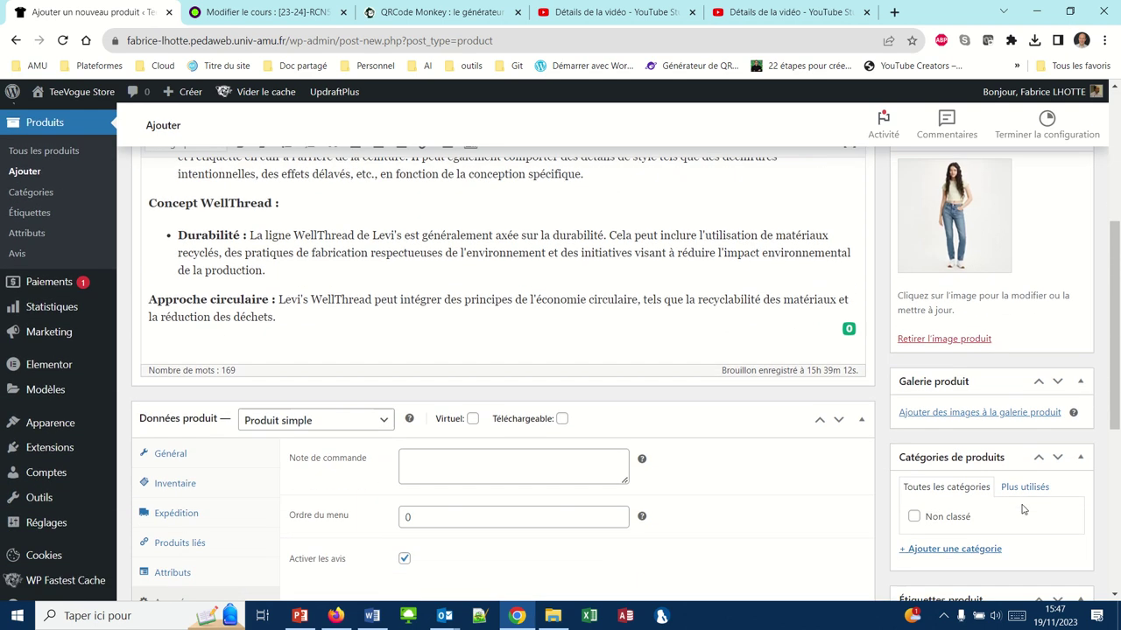
pyautogui.click(936, 403)
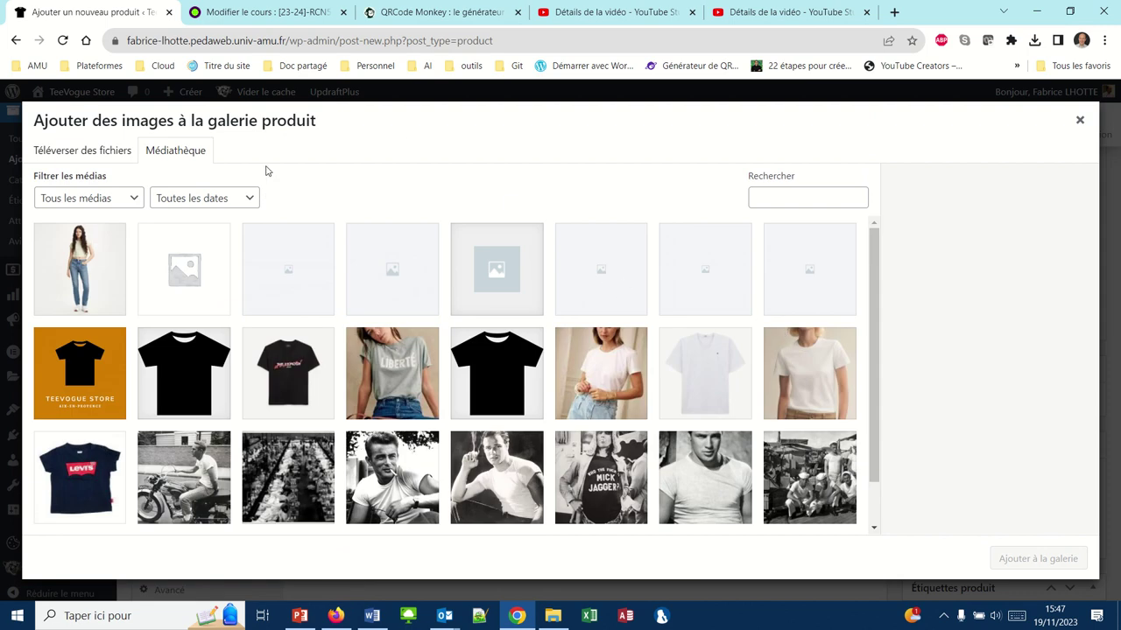
pyautogui.click(98, 151)
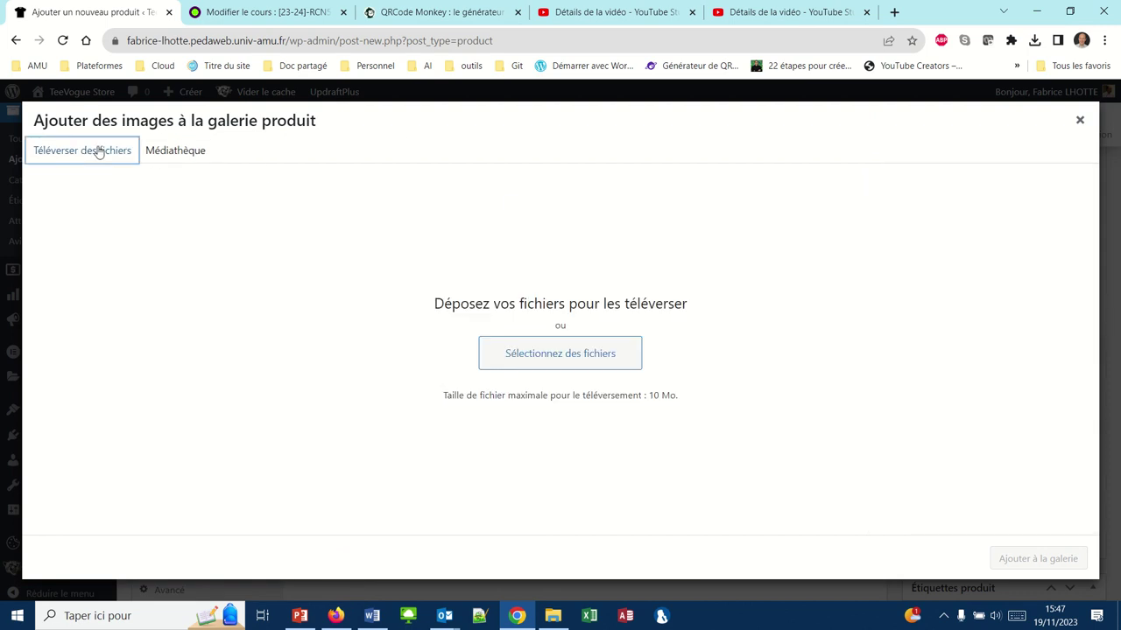
pyautogui.click(517, 355)
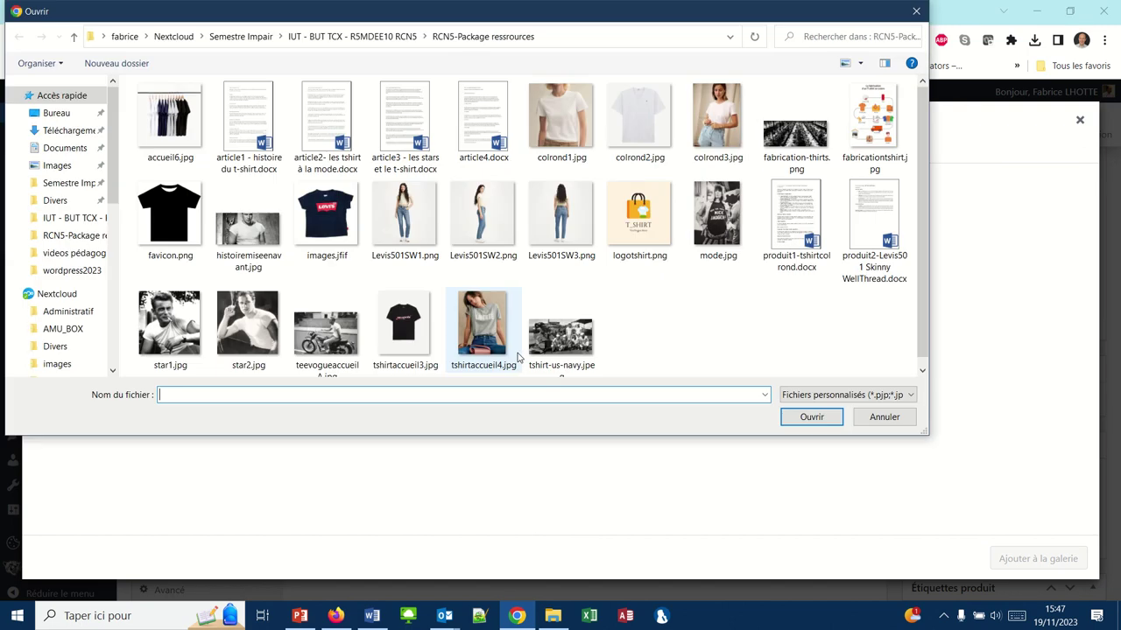
pyautogui.click(476, 207)
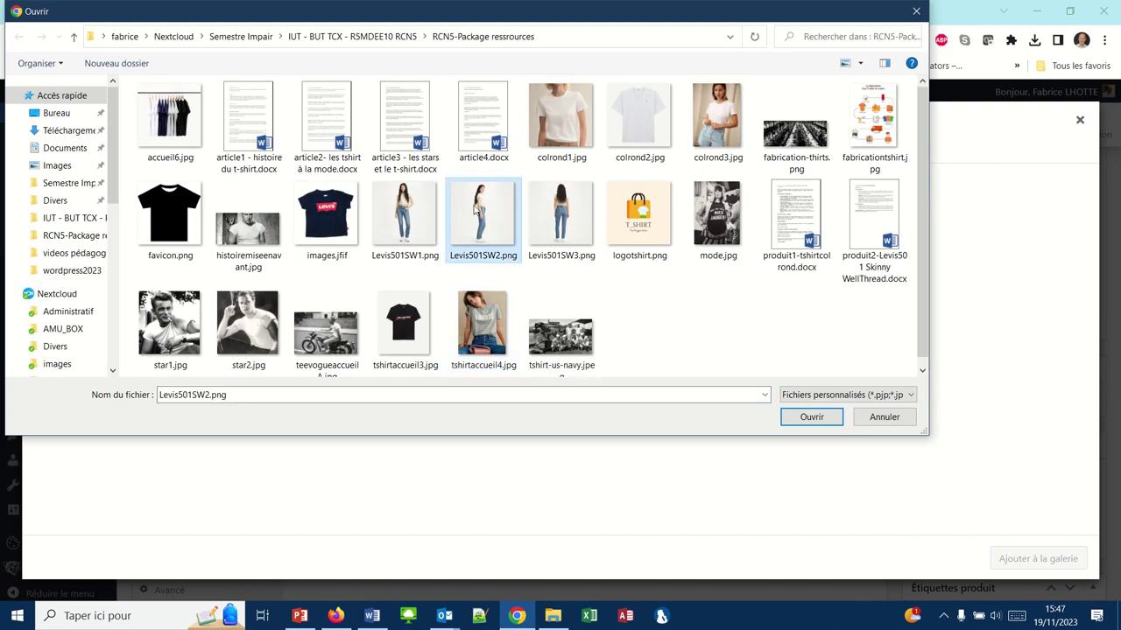
pyautogui.keyDown('ctrl'); pyautogui.click(569, 222); pyautogui.keyUp('ctrl')
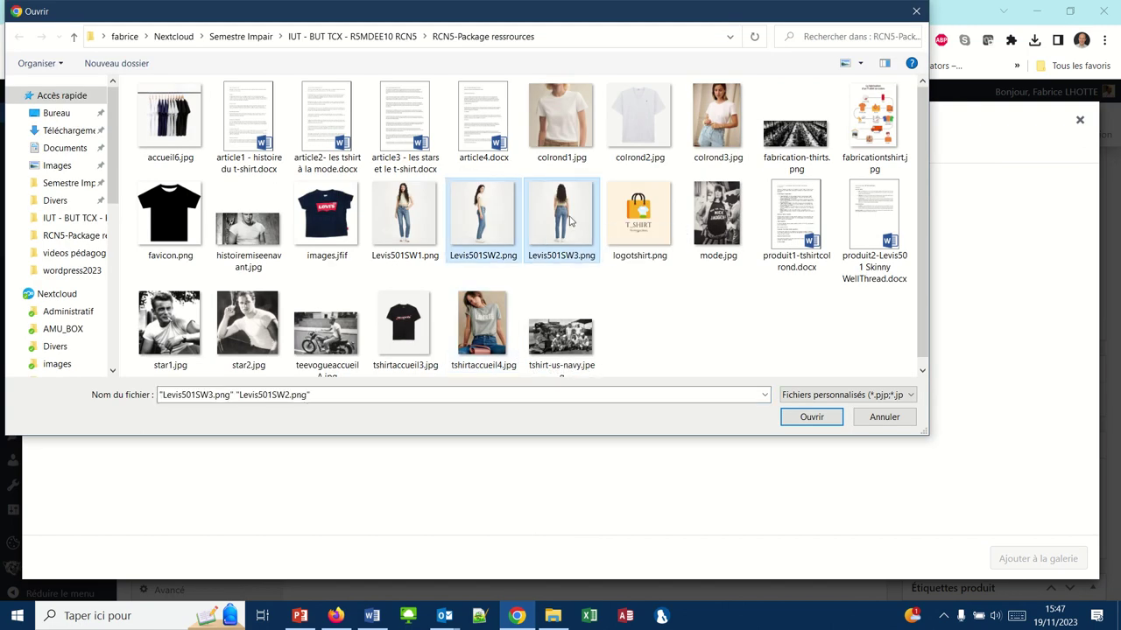
pyautogui.click(792, 415)
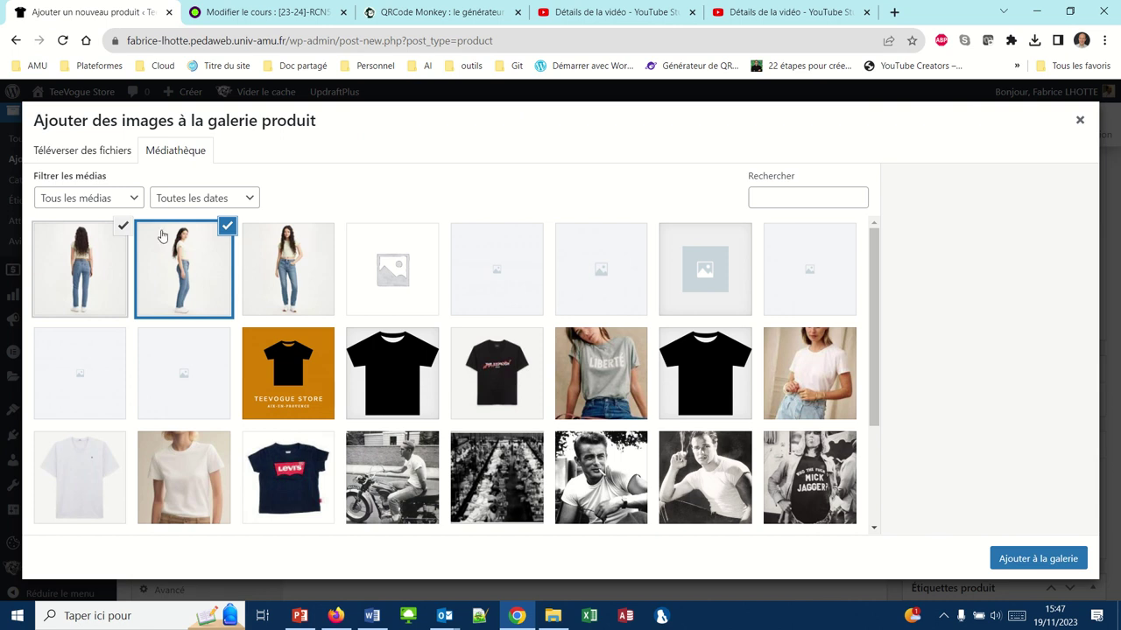
pyautogui.click(1044, 560)
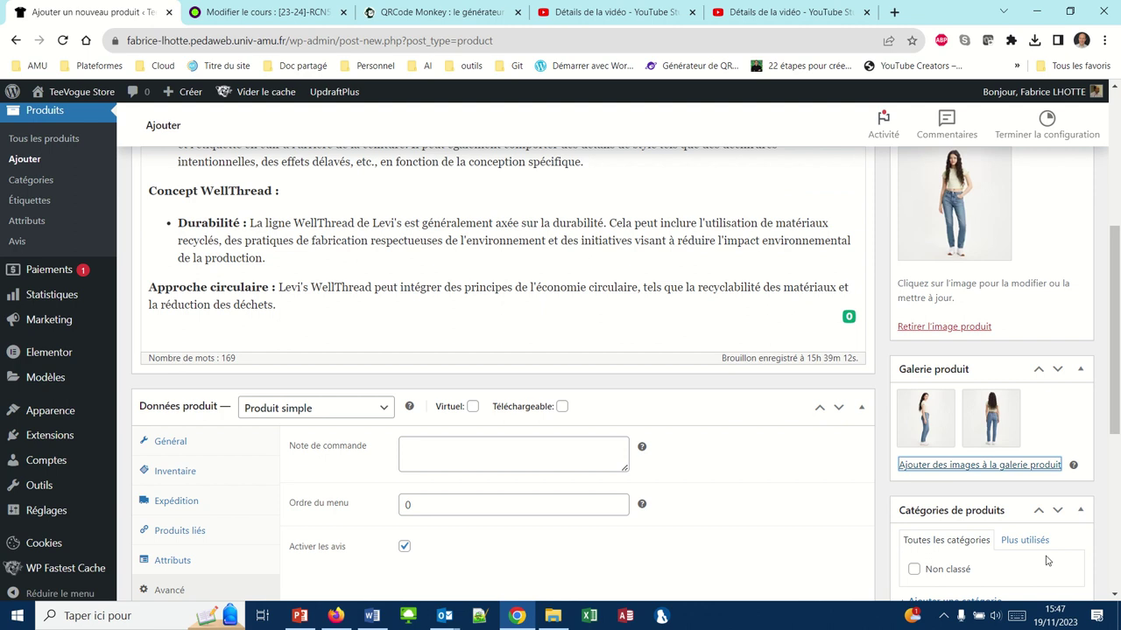
pyautogui.moveTo(929, 429)
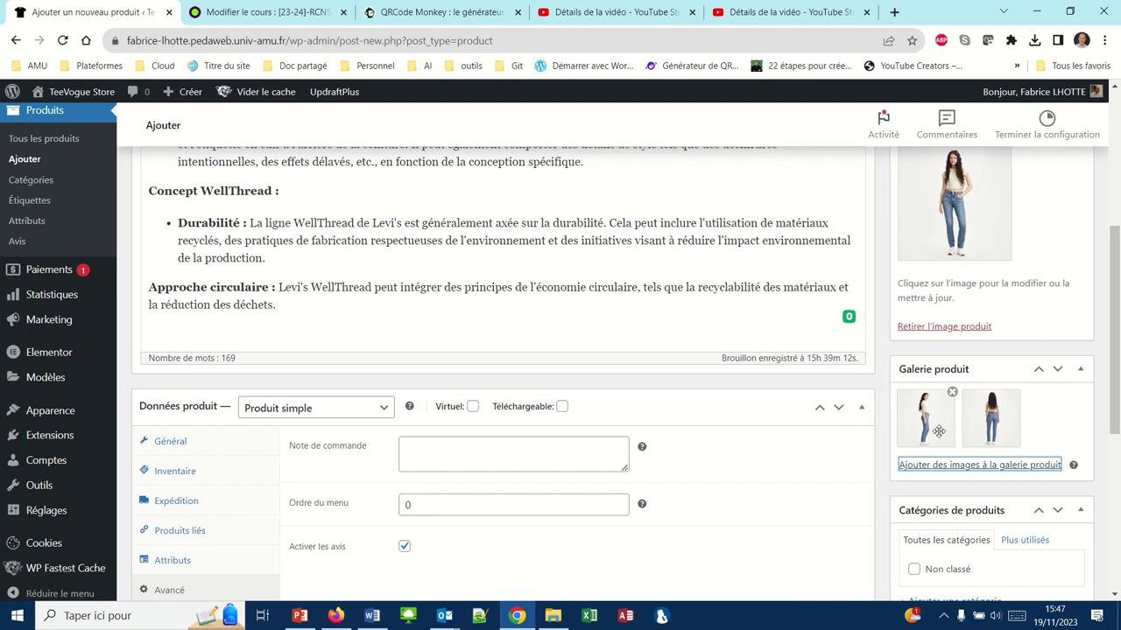